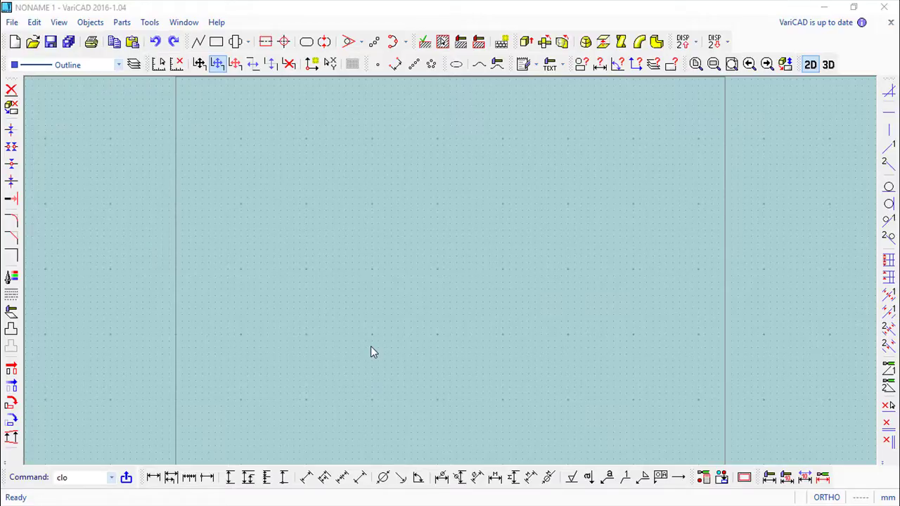
# - Toggle the empty drawing to 3D and back to 2D, reviewing the File commands in each
pyautogui.click(12, 22)
pyautogui.moveTo(34, 22)
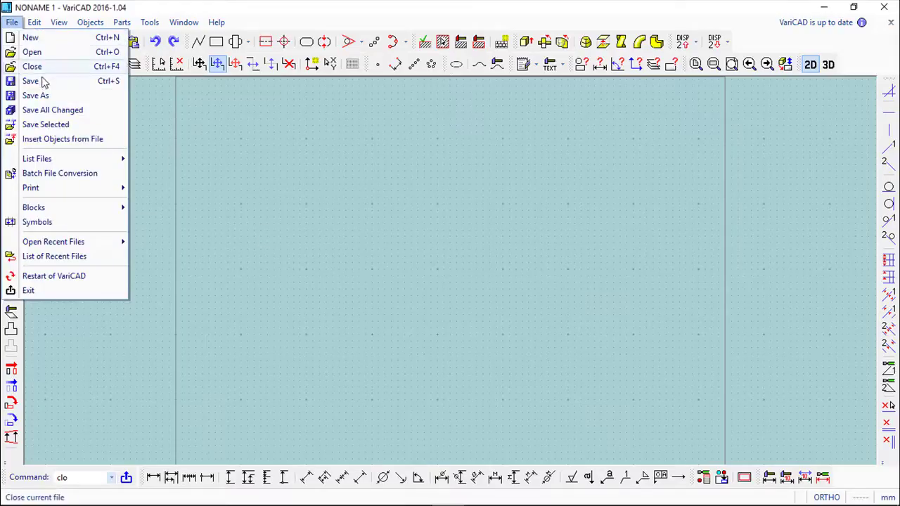
pyautogui.moveTo(149, 21)
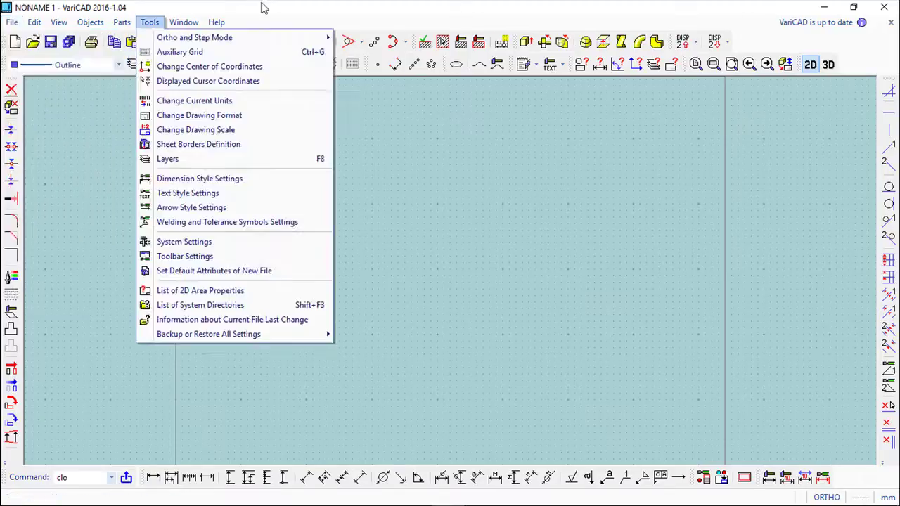
pyautogui.click(858, 75)
pyautogui.click(827, 65)
pyautogui.click(12, 21)
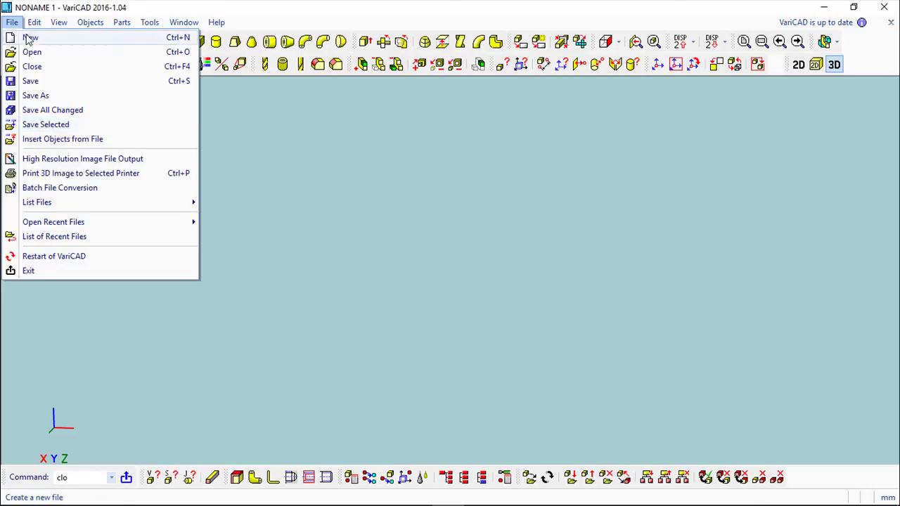
pyautogui.click(796, 69)
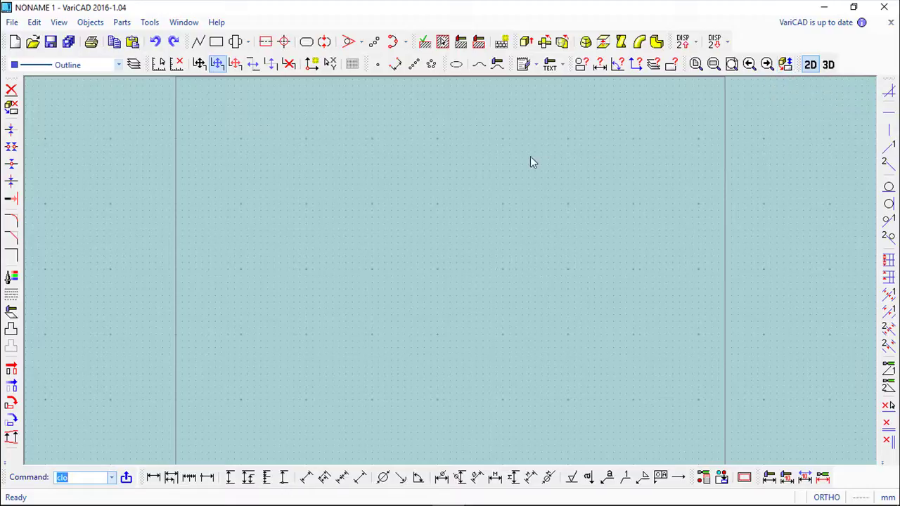
# - Set up a new millimetre file with A3 format, 1:1 scale and the 2D grid shown
pyautogui.click(12, 22)
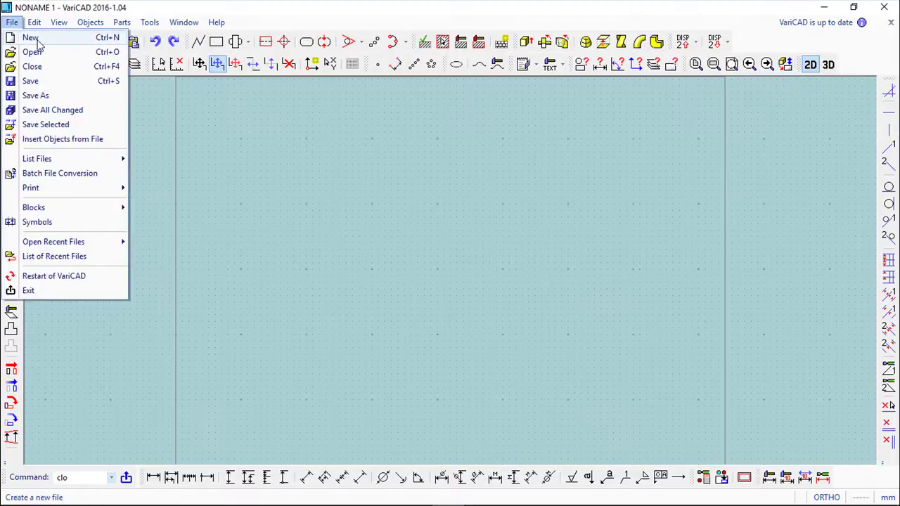
pyautogui.click(35, 42)
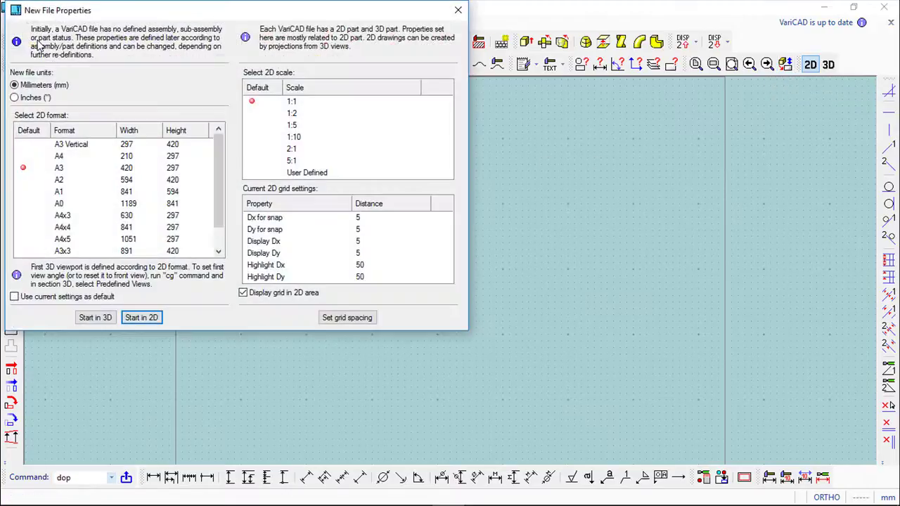
pyautogui.moveTo(151, 12)
pyautogui.mouseDown()
pyautogui.moveTo(253, 76)
pyautogui.moveTo(295, 81)
pyautogui.mouseUp()
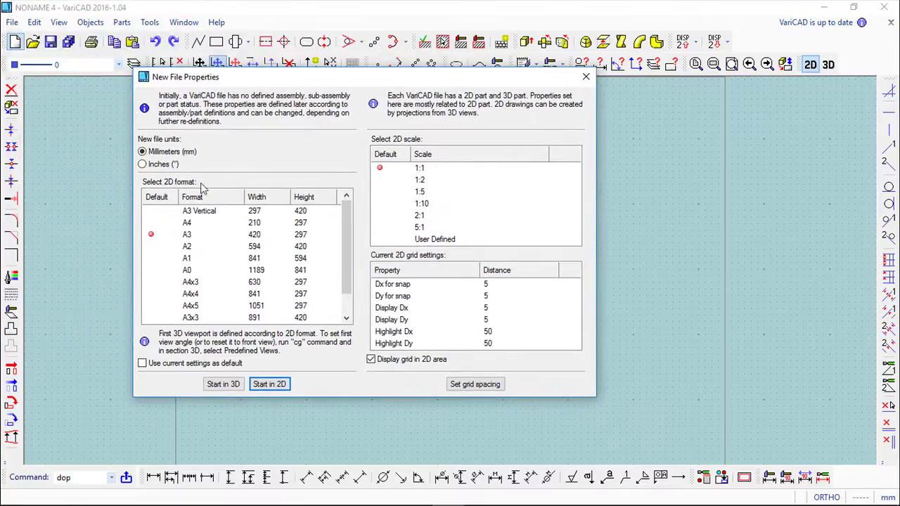
pyautogui.click(421, 172)
pyautogui.click(182, 235)
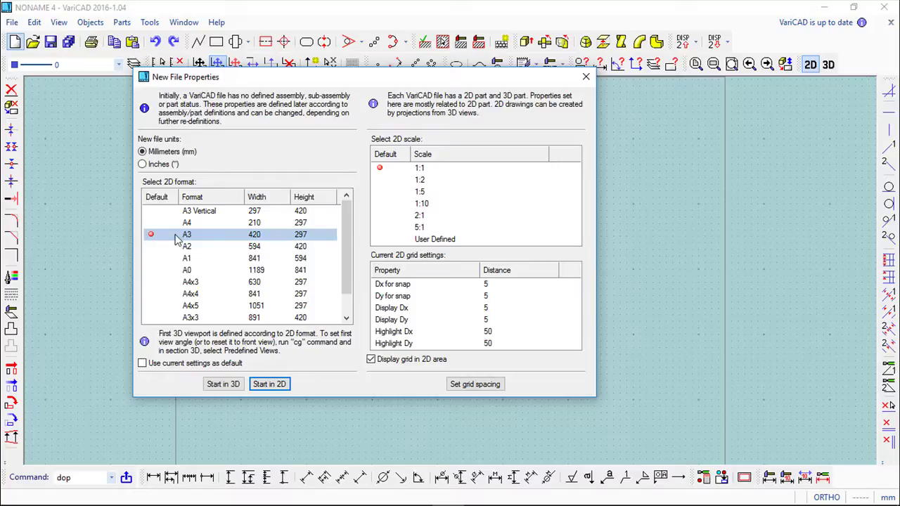
pyautogui.click(276, 247)
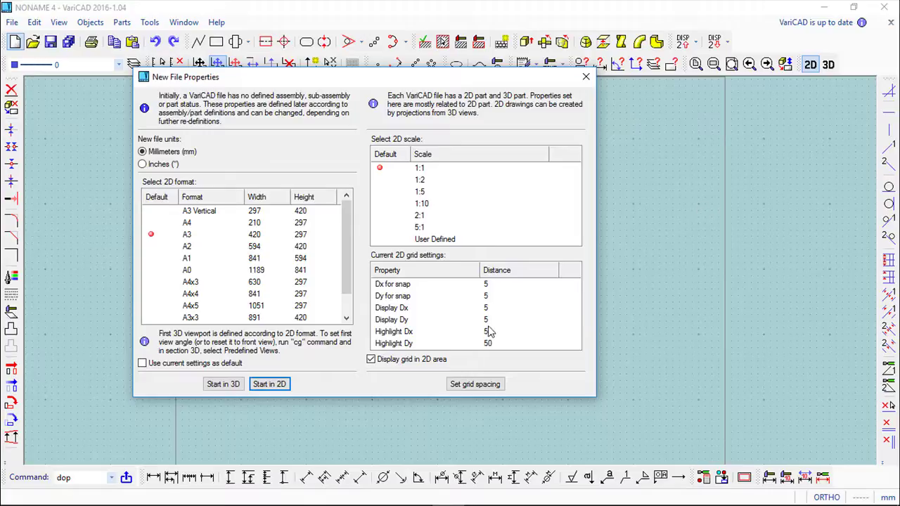
pyautogui.click(372, 360)
pyautogui.click(371, 360)
pyautogui.click(372, 359)
pyautogui.click(303, 270)
pyautogui.click(280, 385)
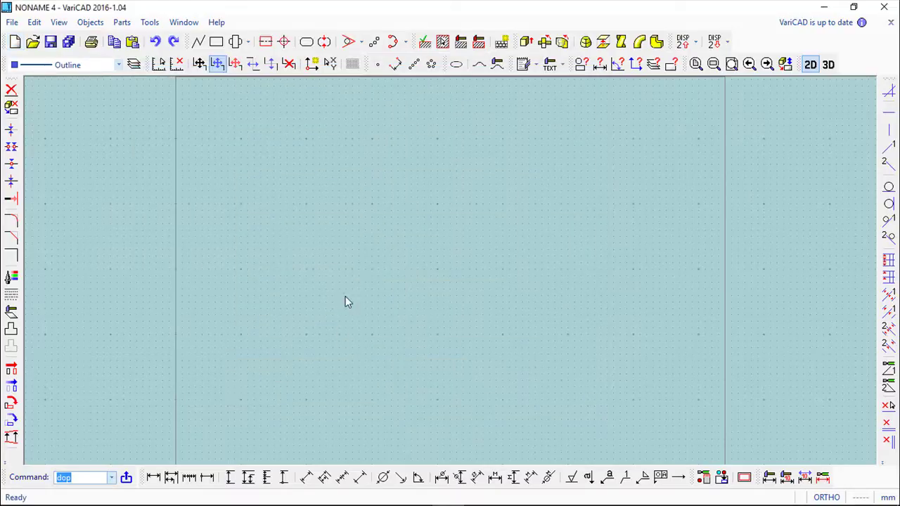
pyautogui.click(12, 22)
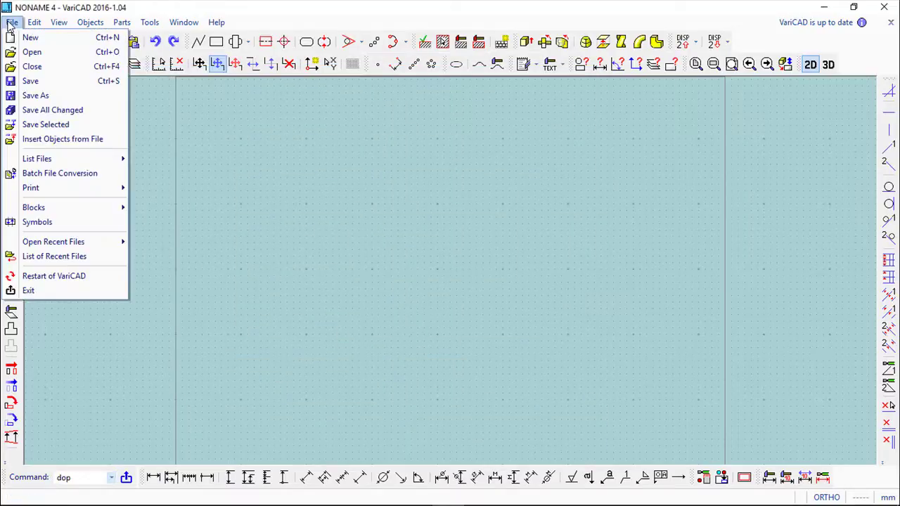
pyautogui.click(177, 6)
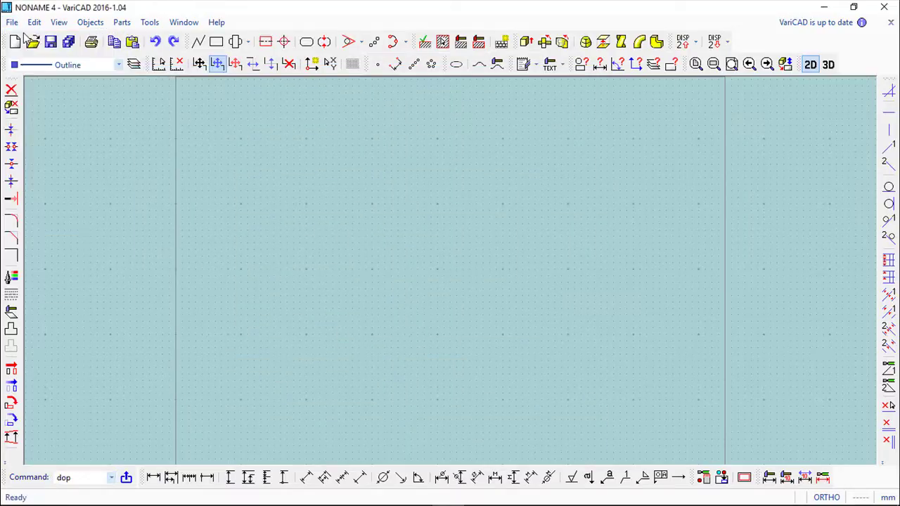
pyautogui.click(151, 23)
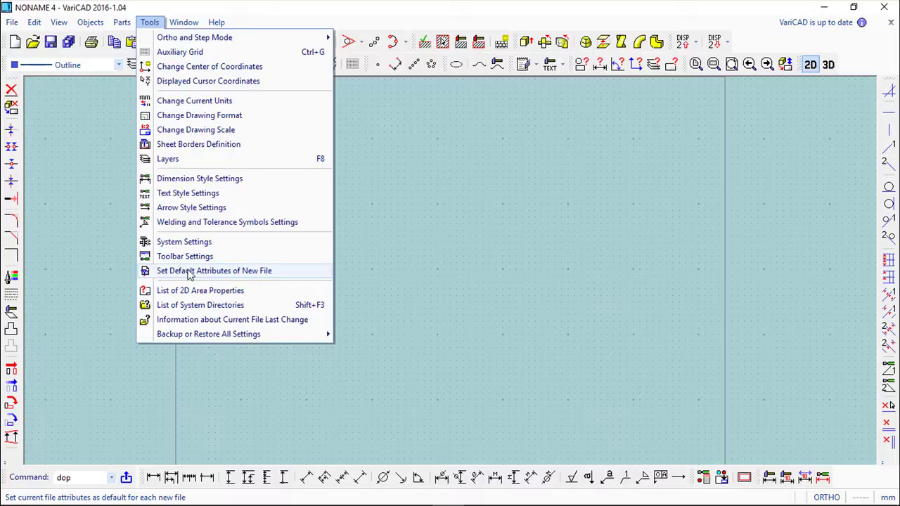
pyautogui.click(221, 273)
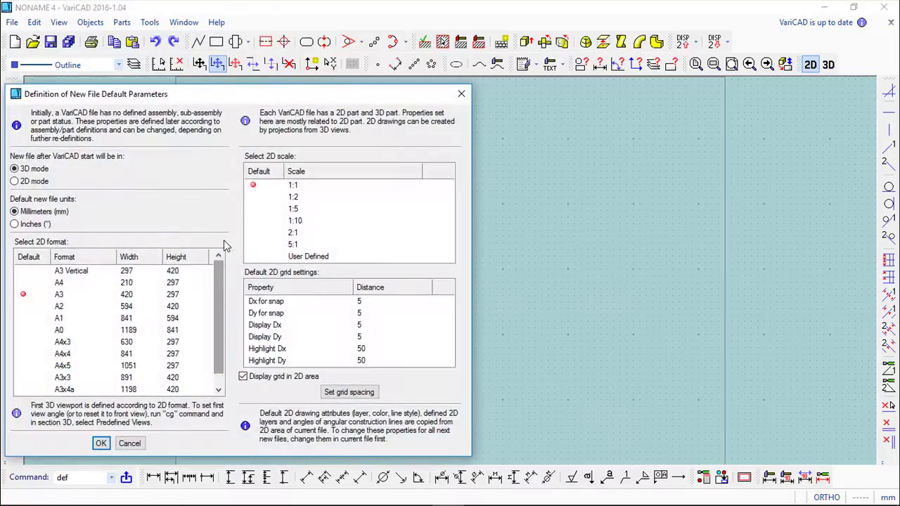
pyautogui.moveTo(236, 102); pyautogui.dragTo(375, 54)
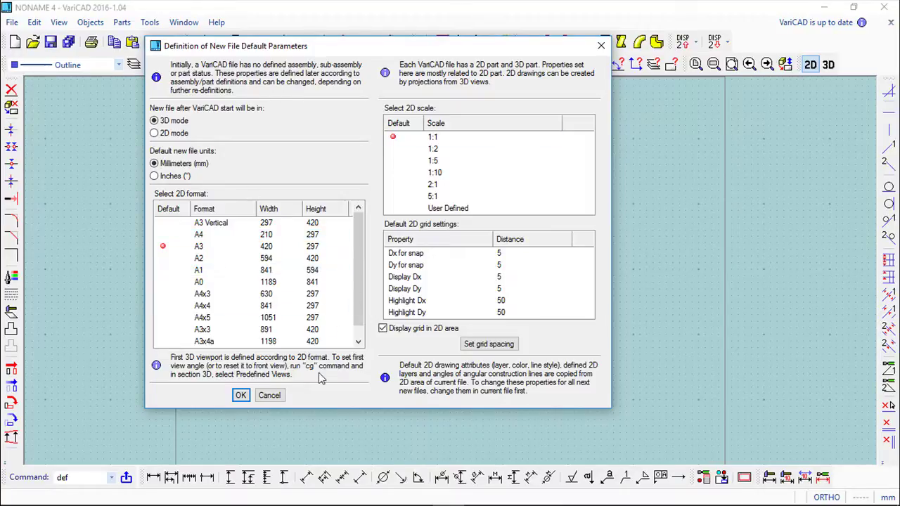
pyautogui.click(273, 396)
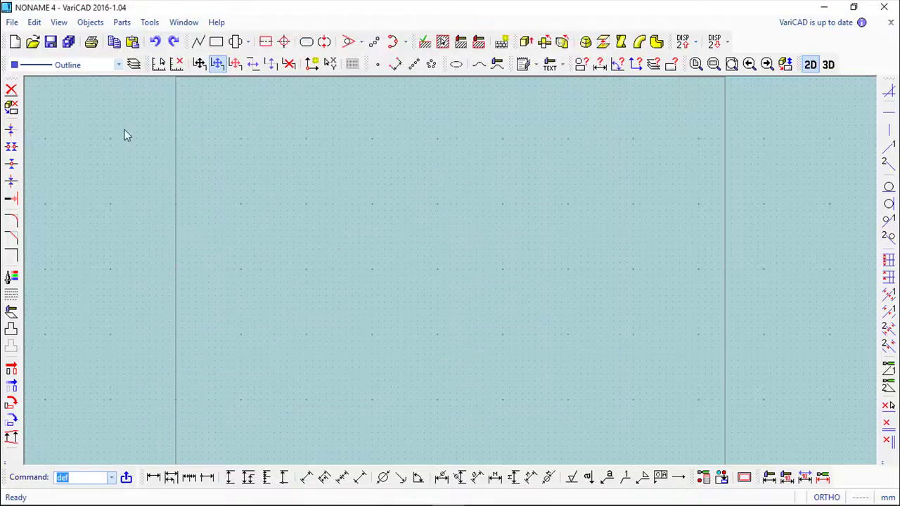
# - Open sample1 from the samples folder and zoom out to see all its views
pyautogui.click(12, 24)
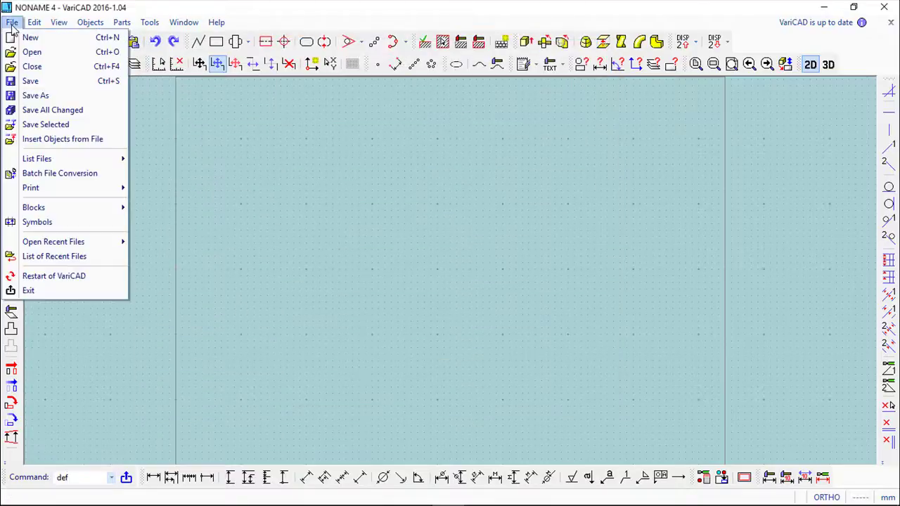
pyautogui.click(36, 58)
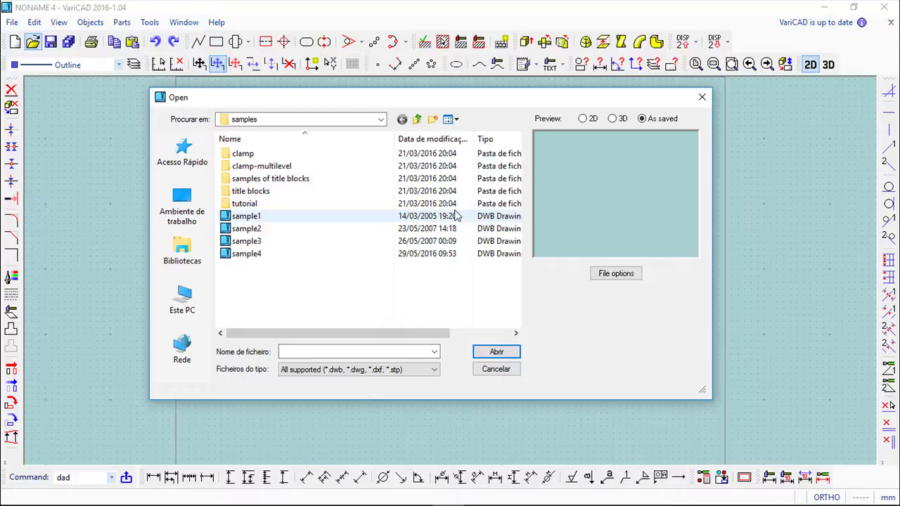
pyautogui.click(246, 216)
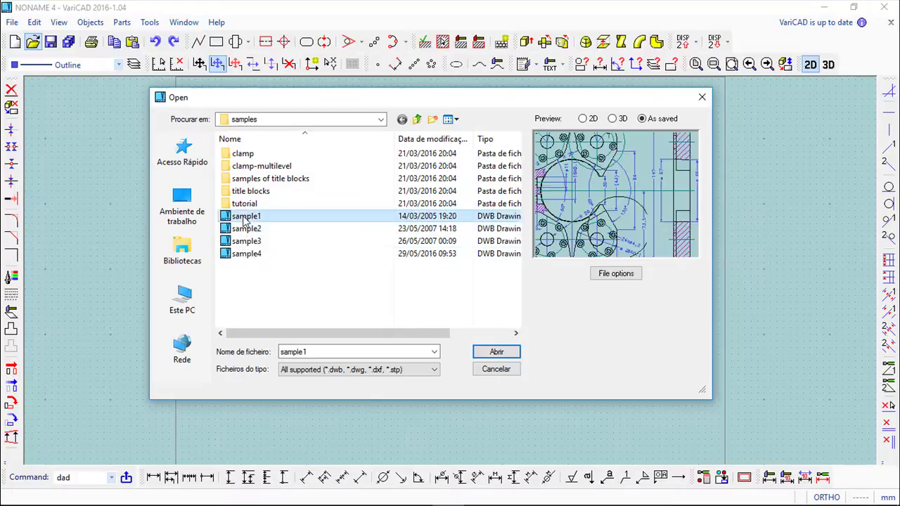
pyautogui.click(503, 353)
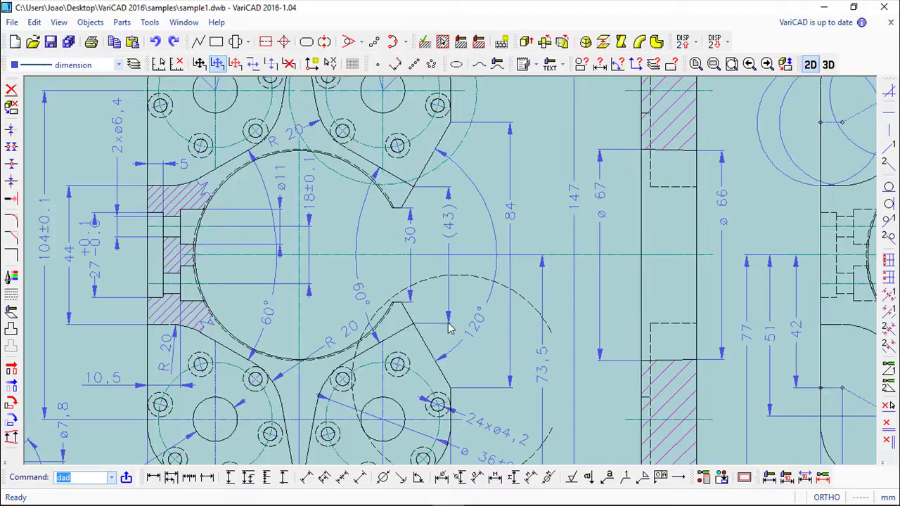
pyautogui.scroll(1, 402, 282)
pyautogui.scroll(-4, 399, 279)
pyautogui.scroll(-1, 397, 278)
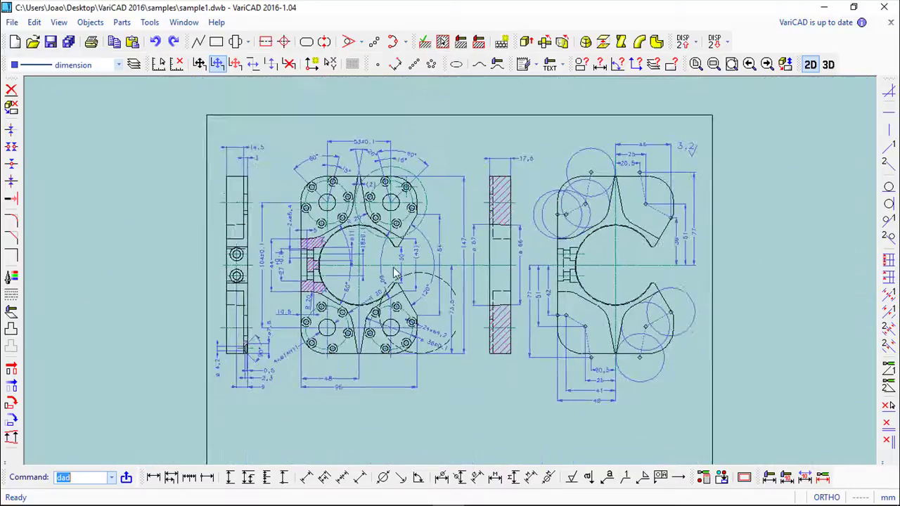
pyautogui.scroll(-1, 105, 171)
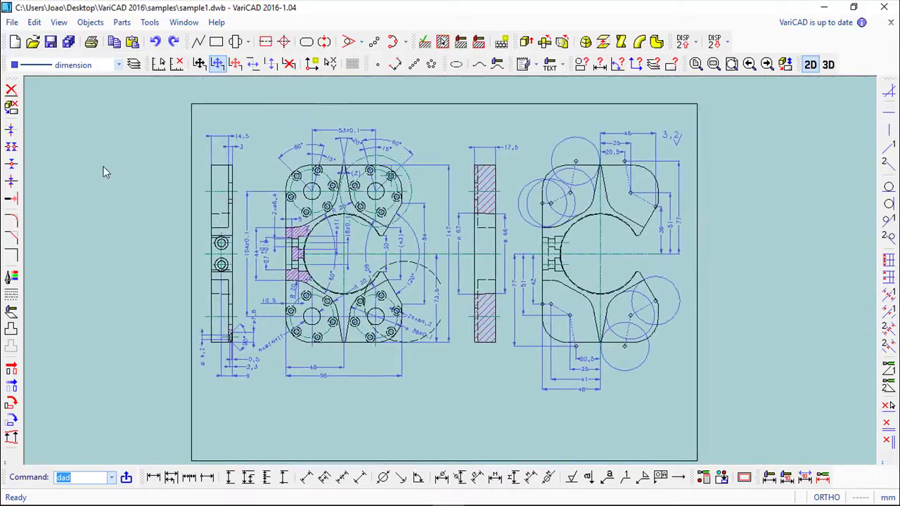
pyautogui.click(12, 21)
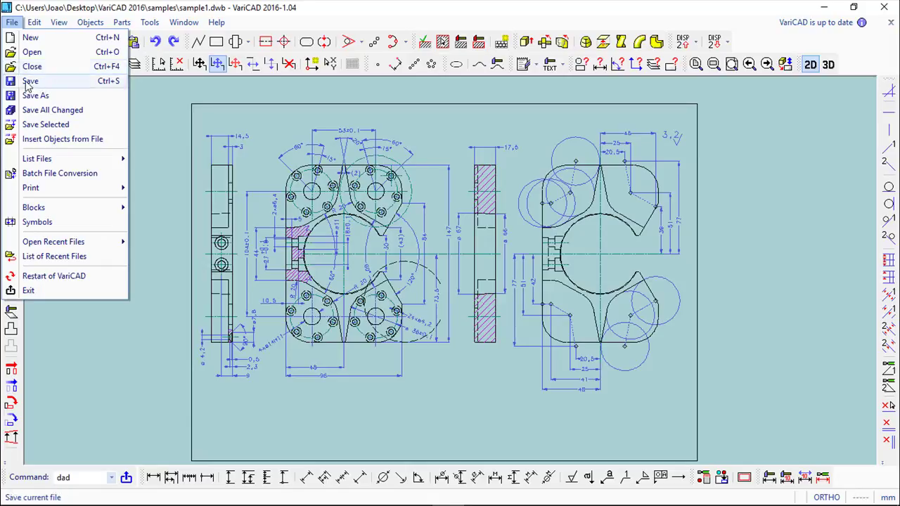
# - Save sample1, then cancel a Save As under a new name
pyautogui.click(26, 84)
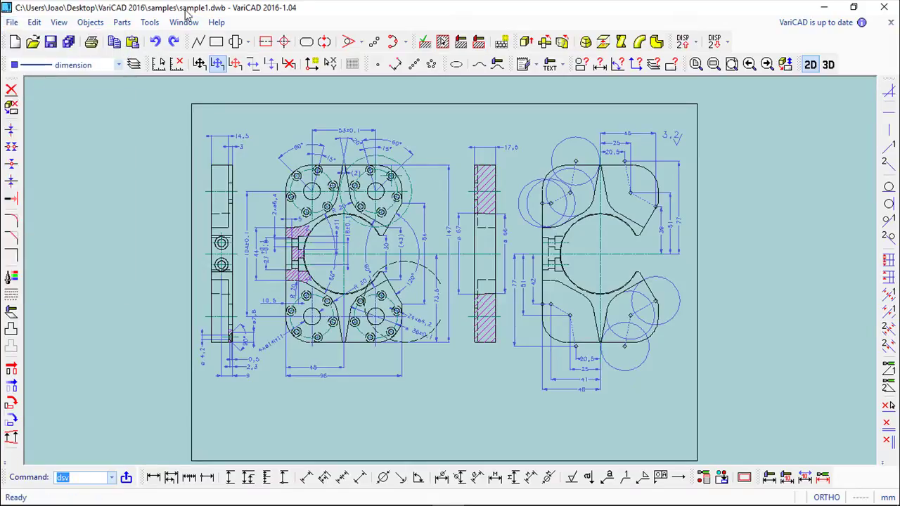
pyautogui.click(12, 22)
pyautogui.click(38, 95)
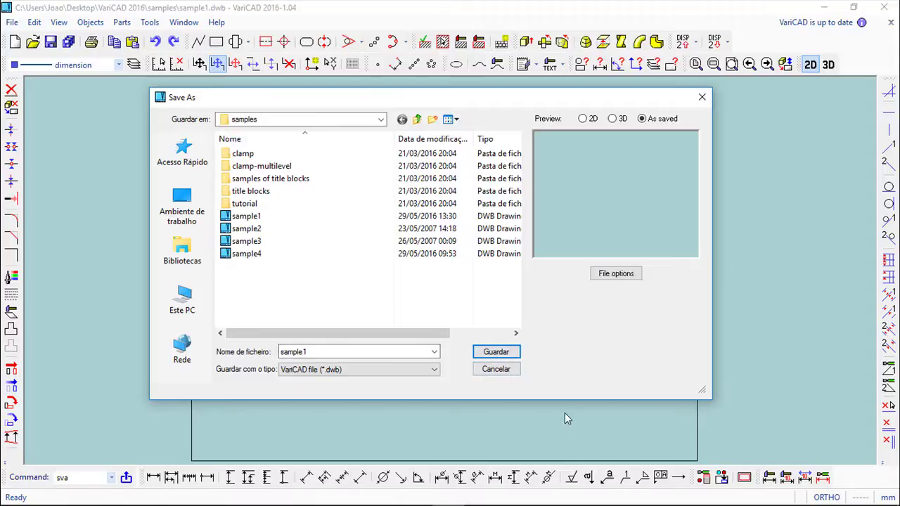
pyautogui.click(511, 377)
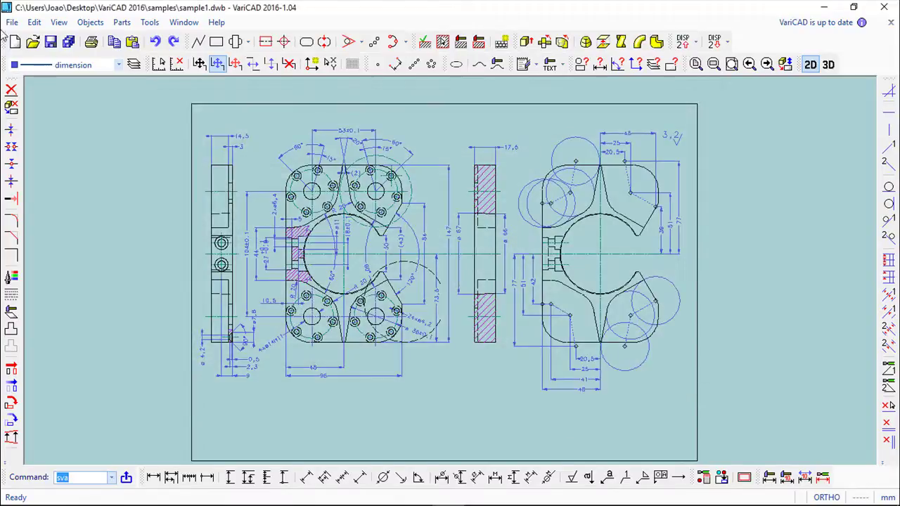
pyautogui.click(12, 22)
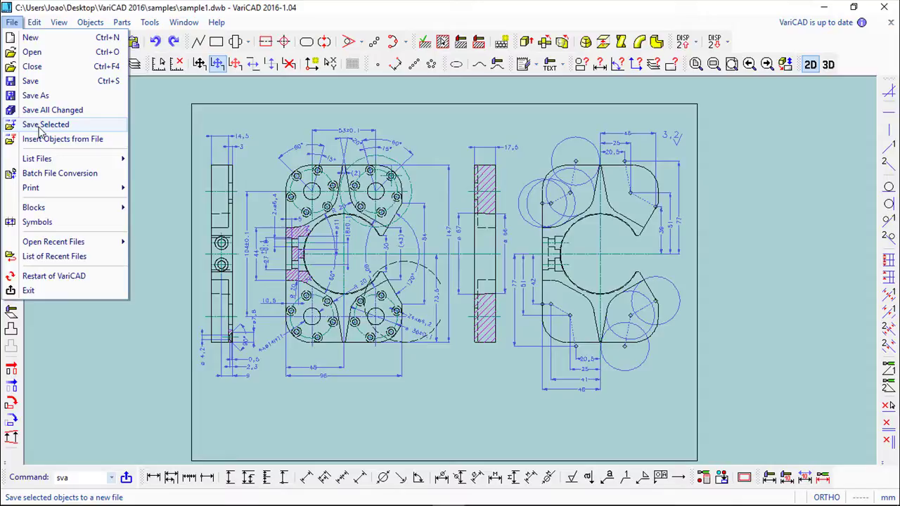
# - Save the 104 and 2x ø6.4 dimensions as a new desktop file named xxxxx
pyautogui.click(38, 126)
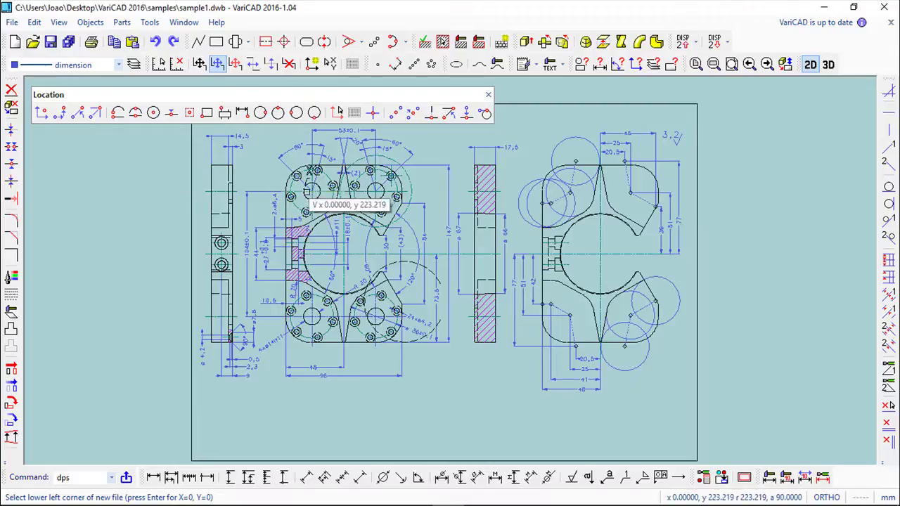
pyautogui.click(255, 173)
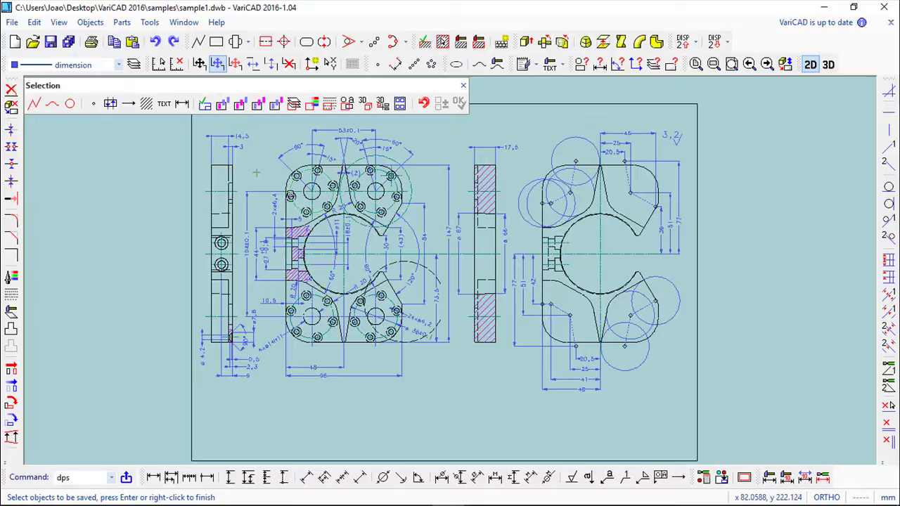
pyautogui.click(269, 192)
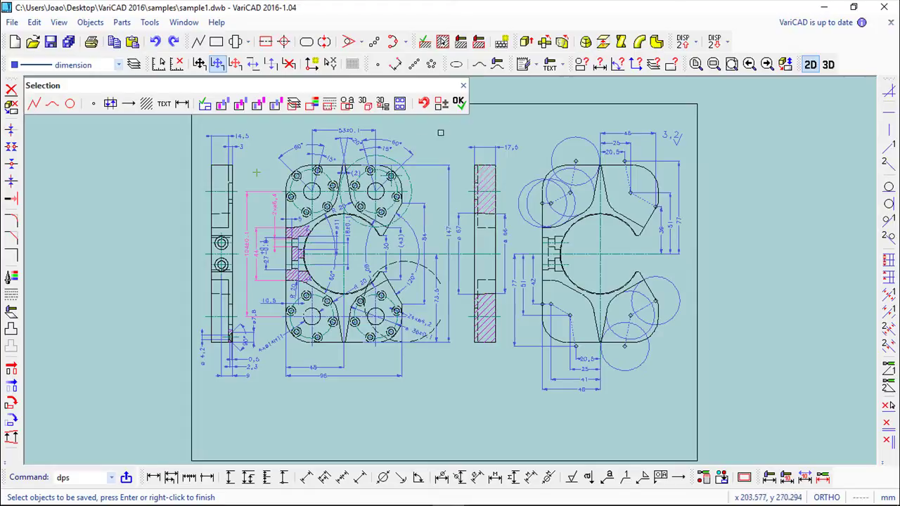
pyautogui.click(460, 105)
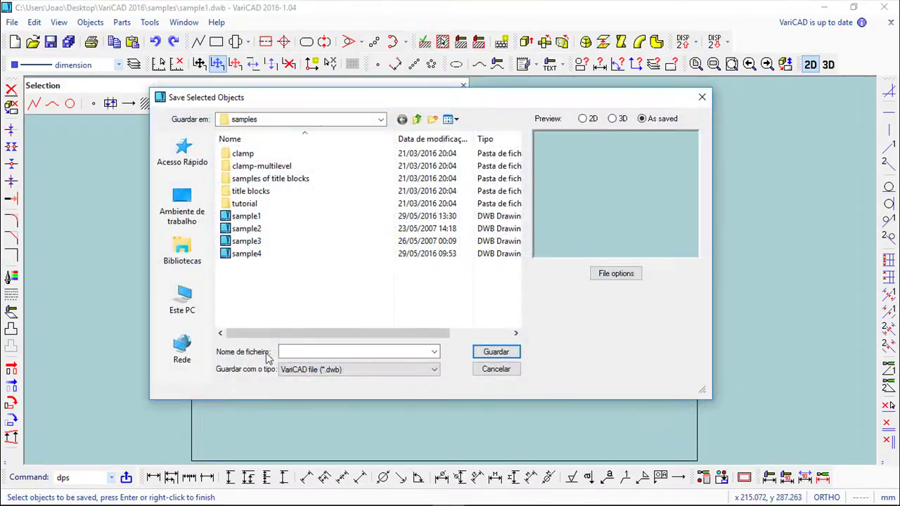
pyautogui.click(185, 203)
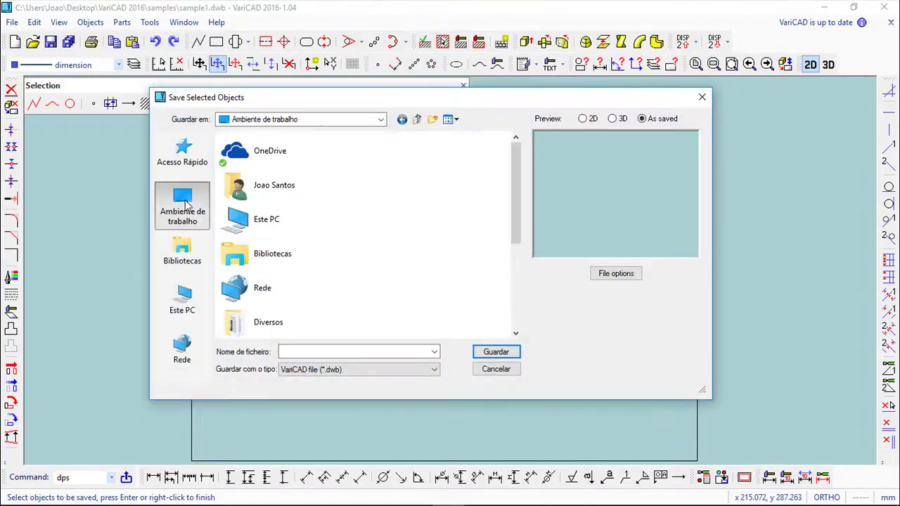
pyautogui.click(307, 351)
pyautogui.write('xxxxx')
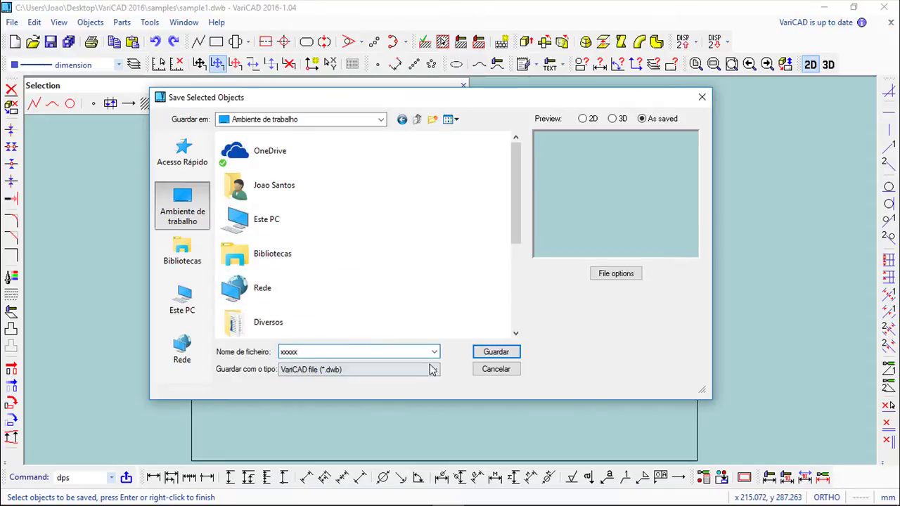
pyautogui.click(500, 353)
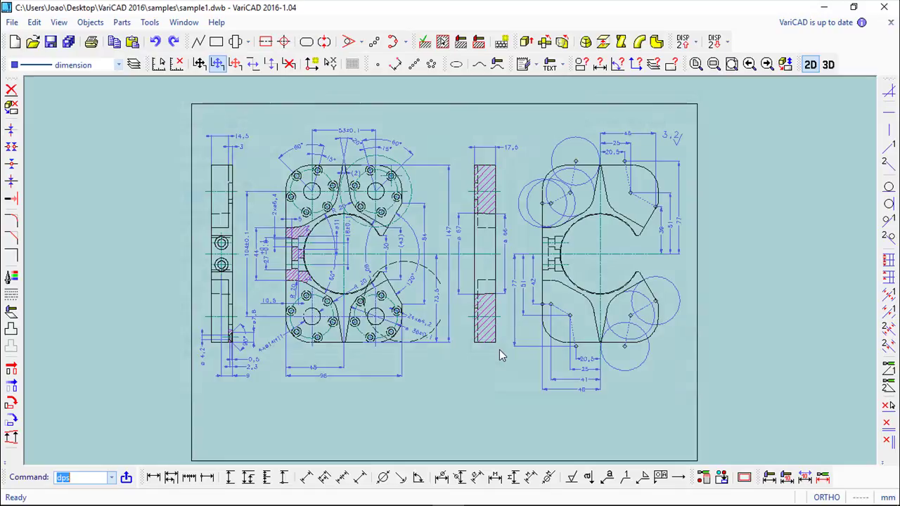
# - Open xxxxx from the desktop and pan to inspect its dimensions and hatch
pyautogui.click(33, 42)
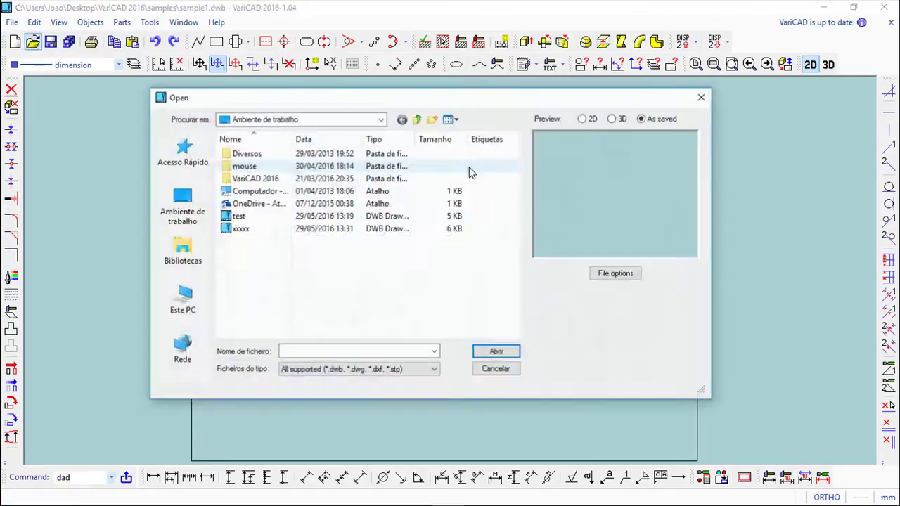
pyautogui.click(240, 229)
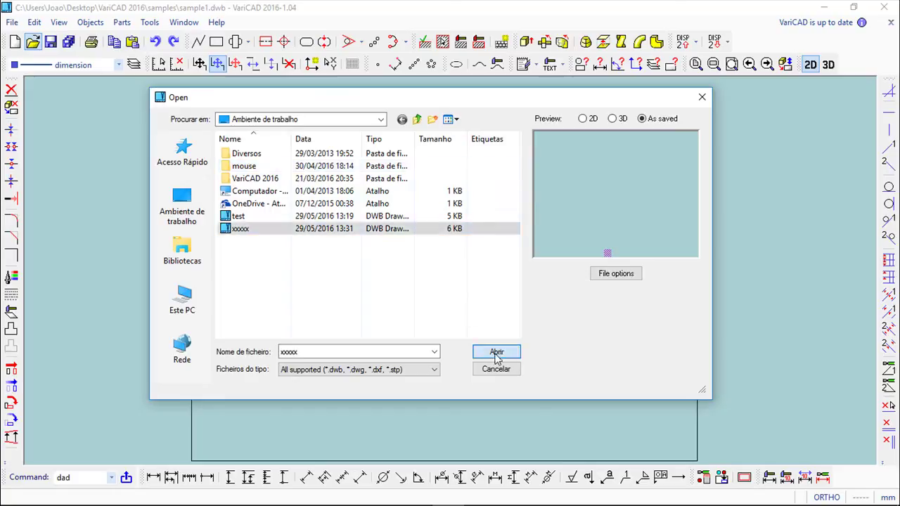
pyautogui.click(497, 352)
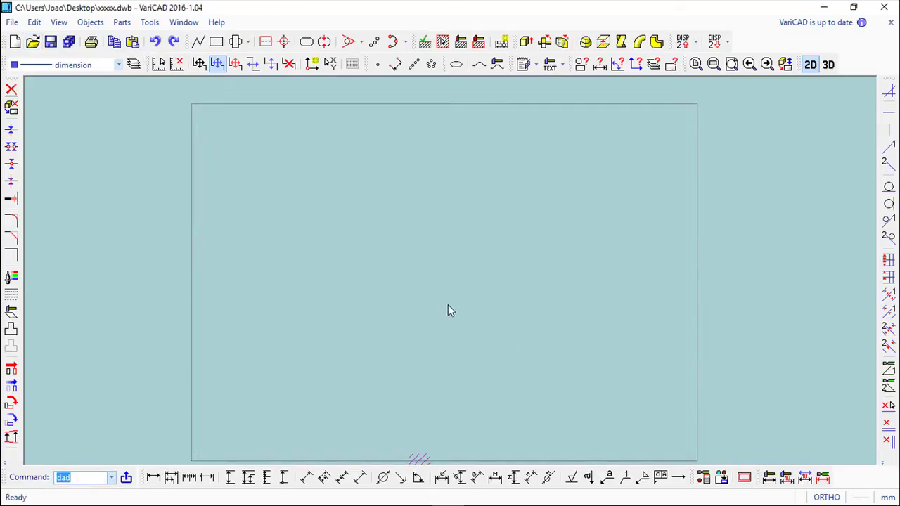
pyautogui.moveTo(438, 291); pyautogui.dragTo(430, 207, button='middle')
pyautogui.scroll(1, 429, 207)
pyautogui.moveTo(436, 350); pyautogui.dragTo(488, 237, button='middle')
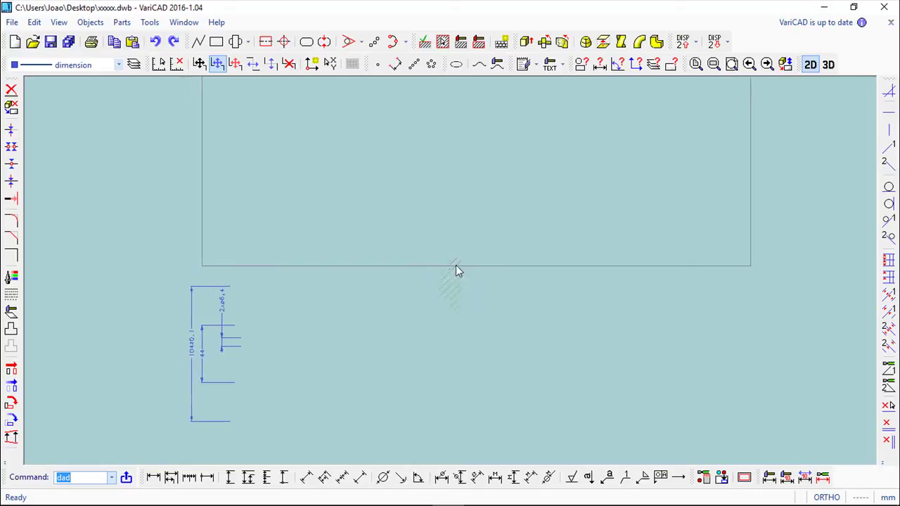
pyautogui.scroll(-1, 386, 279)
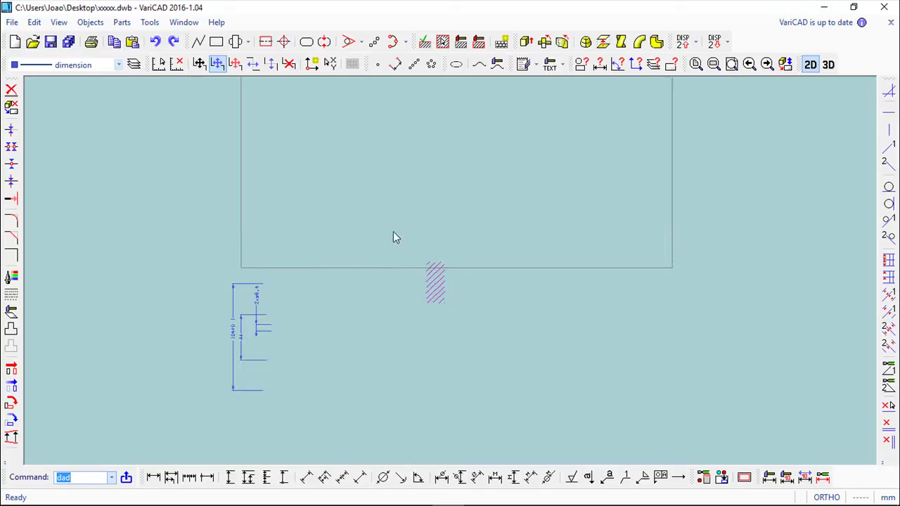
pyautogui.moveTo(377, 256); pyautogui.dragTo(355, 288, button='middle')
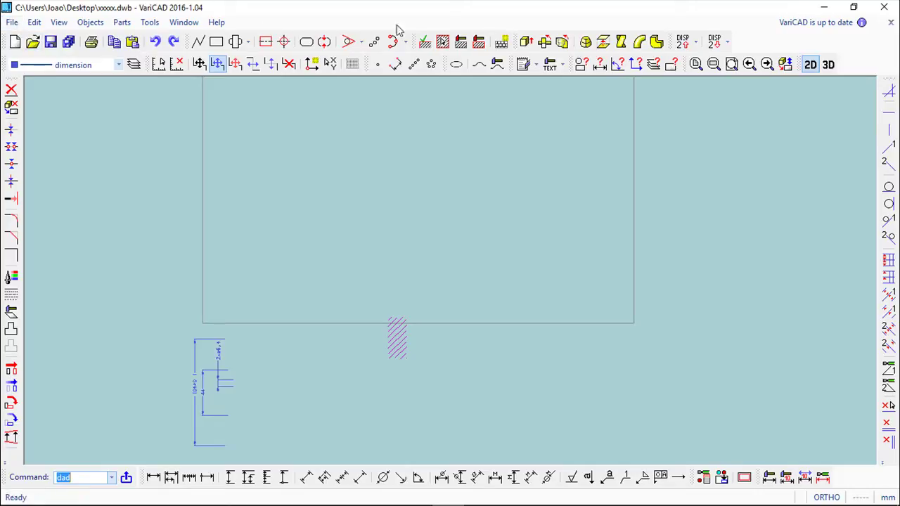
# - Return to the sample1.dwb window and show the File commands
pyautogui.click(183, 23)
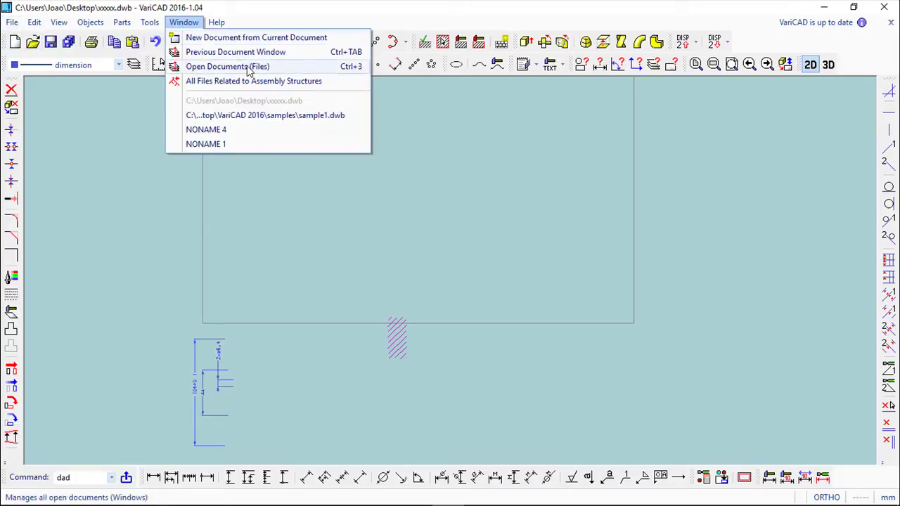
pyautogui.click(249, 118)
pyautogui.click(12, 22)
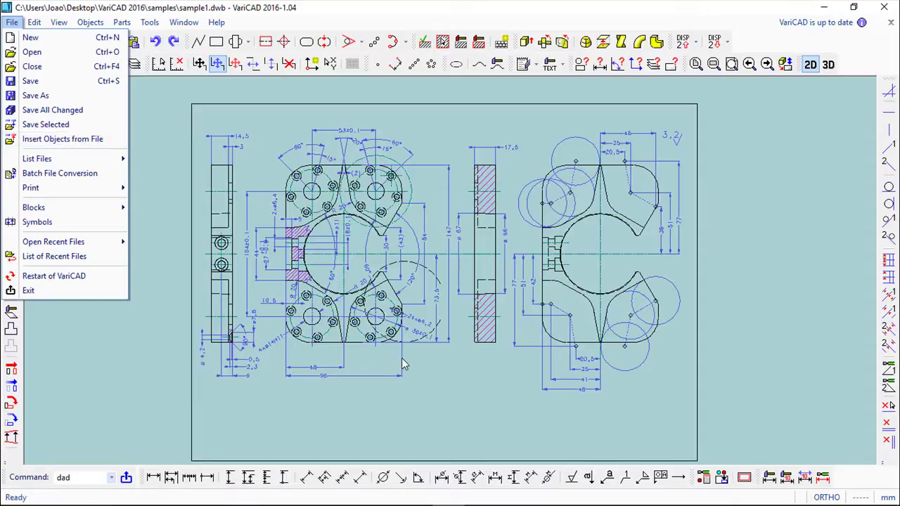
# - Switch sample1 to its 3D model and begin inserting objects from a file
pyautogui.click(827, 68)
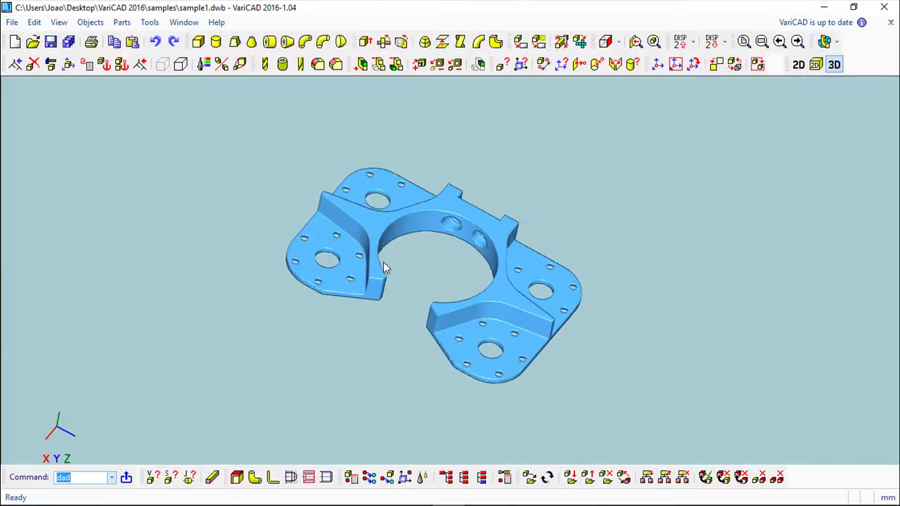
pyautogui.scroll(-5, 384, 263)
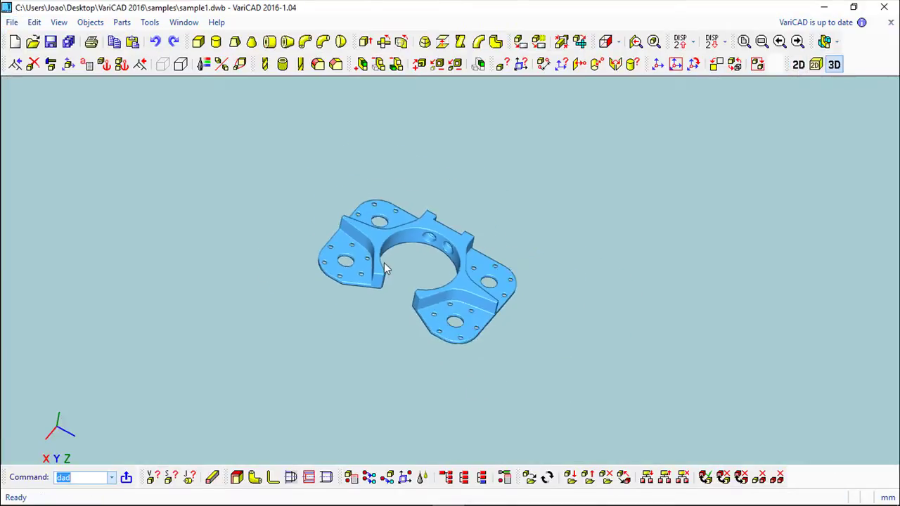
pyautogui.click(12, 22)
pyautogui.click(57, 139)
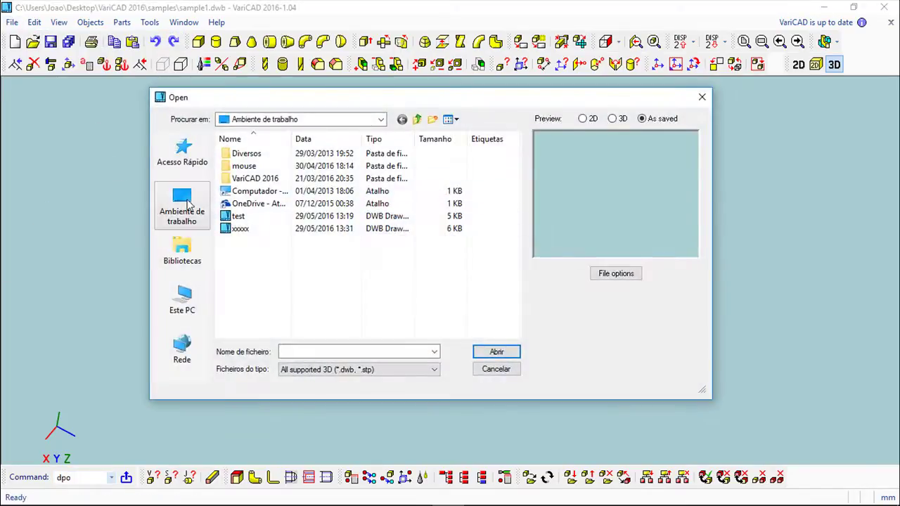
# - Browse to C:\Programas\VariCAD EN\lib\sample and choose the sample2 drawing
pyautogui.doubleClick(244, 195)
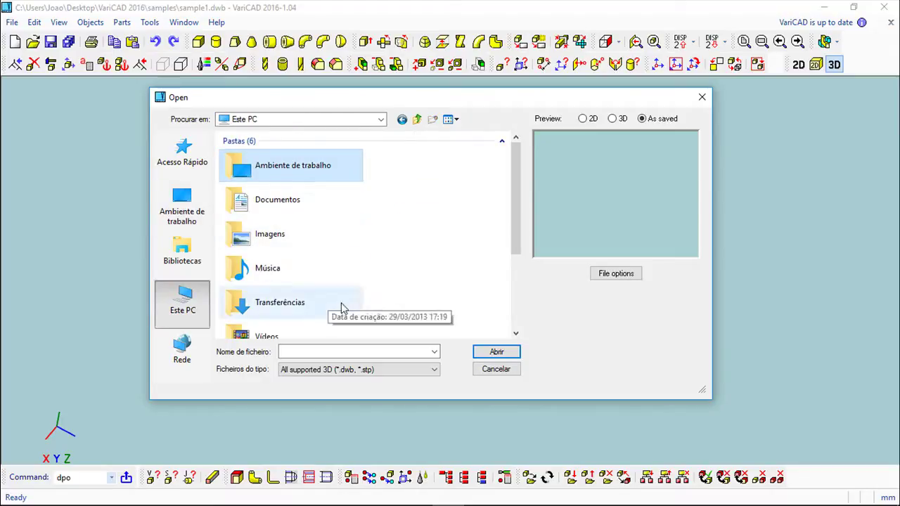
pyautogui.click(417, 120)
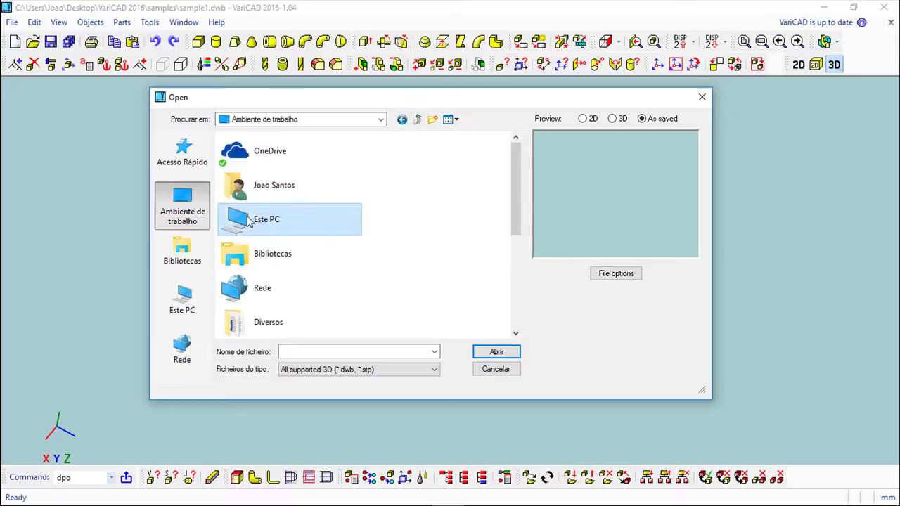
pyautogui.doubleClick(266, 223)
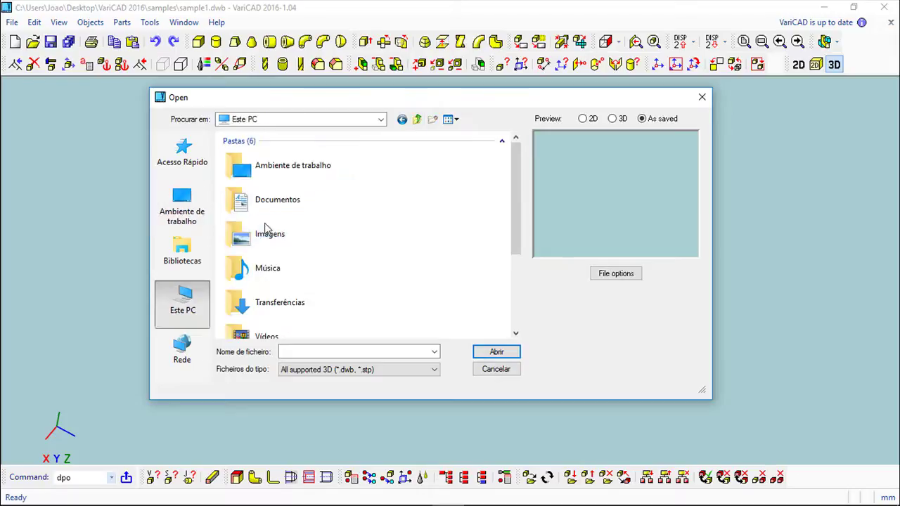
pyautogui.moveTo(519, 197); pyautogui.dragTo(509, 302)
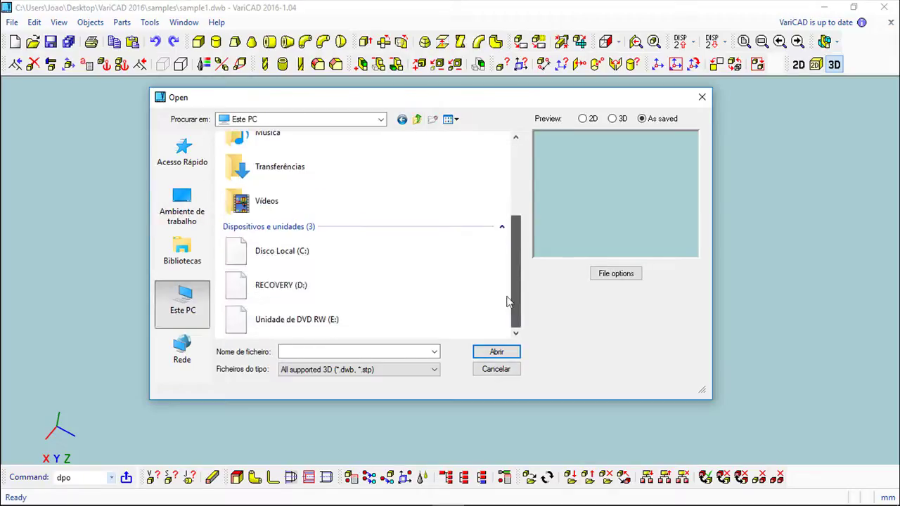
pyautogui.doubleClick(298, 251)
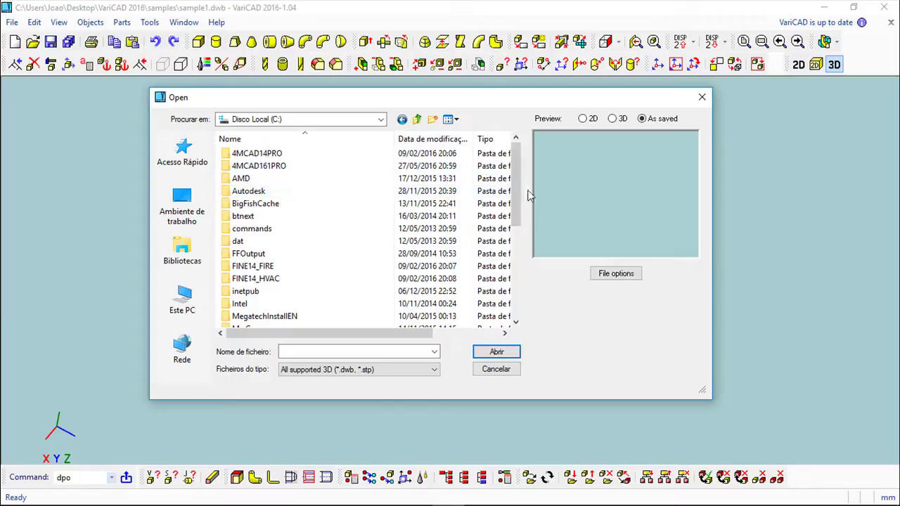
pyautogui.moveTo(517, 186); pyautogui.dragTo(496, 317)
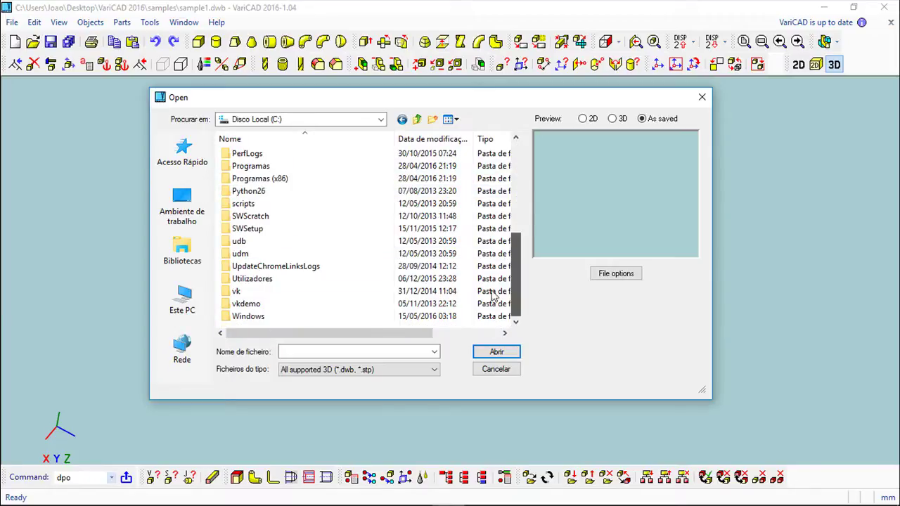
pyautogui.doubleClick(259, 169)
pyautogui.moveTo(516, 169); pyautogui.dragTo(513, 321)
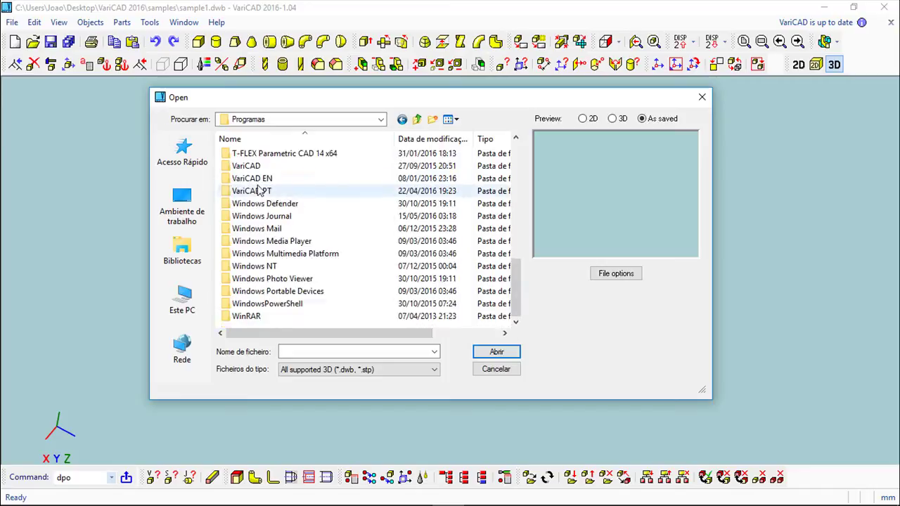
pyautogui.doubleClick(260, 179)
pyautogui.doubleClick(244, 167)
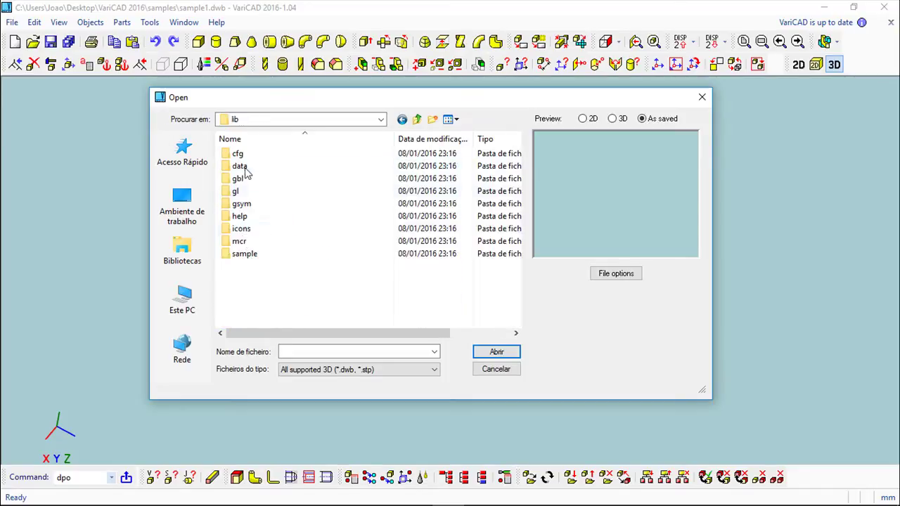
pyautogui.doubleClick(243, 259)
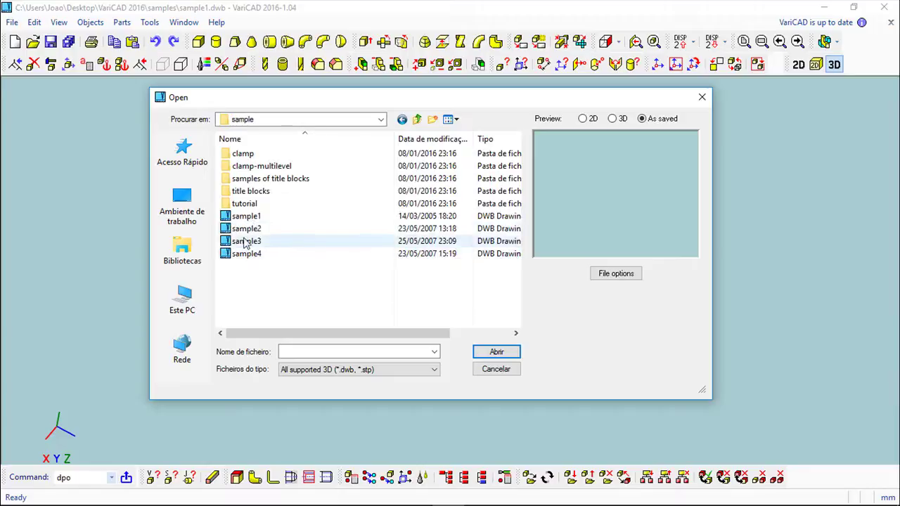
pyautogui.click(254, 230)
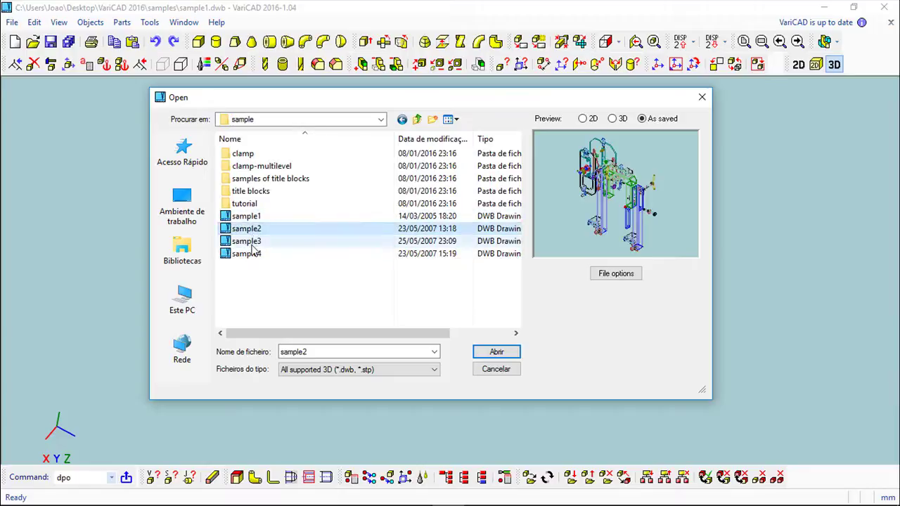
# - Insert sample2 into sample1 and accept the 3D placement of its solids
pyautogui.click(514, 356)
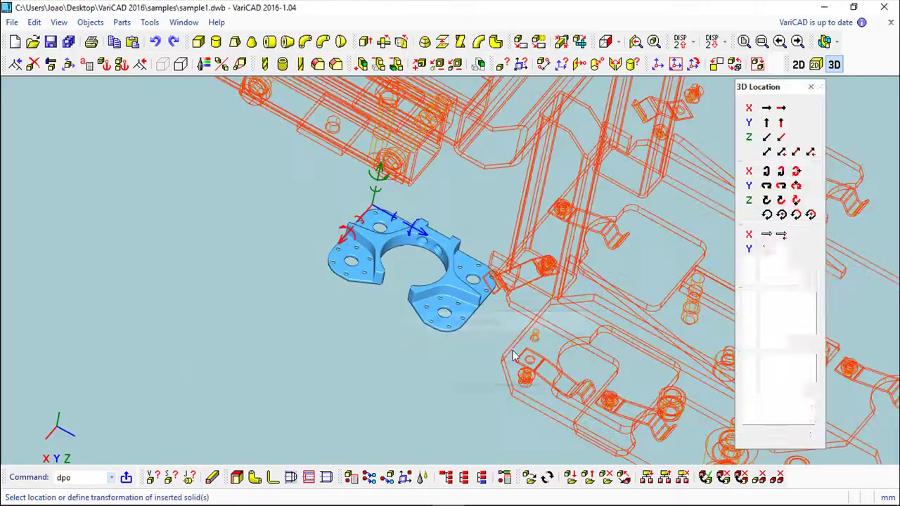
pyautogui.scroll(-2, 450, 341)
pyautogui.scroll(-2, 415, 346)
pyautogui.moveTo(405, 346)
pyautogui.mouseDown(button='middle')
pyautogui.moveTo(301, 328)
pyautogui.moveTo(297, 308)
pyautogui.mouseUp(button='middle')
pyautogui.press('Return')
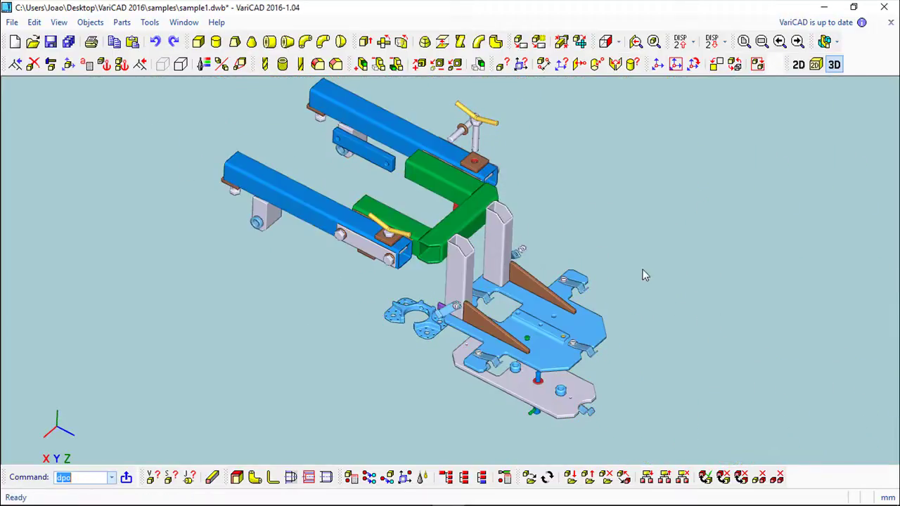
# - Orbit and pan the view to inspect the combined assembly
pyautogui.moveTo(645, 253)
pyautogui.mouseDown(button='middle')
pyautogui.moveTo(713, 227)
pyautogui.moveTo(685, 242)
pyautogui.moveTo(716, 237)
pyautogui.mouseUp(button='middle')
pyautogui.keyDown('shift'); pyautogui.moveTo(658, 208); pyautogui.dragTo(591, 245, button='middle'); pyautogui.keyUp('shift')
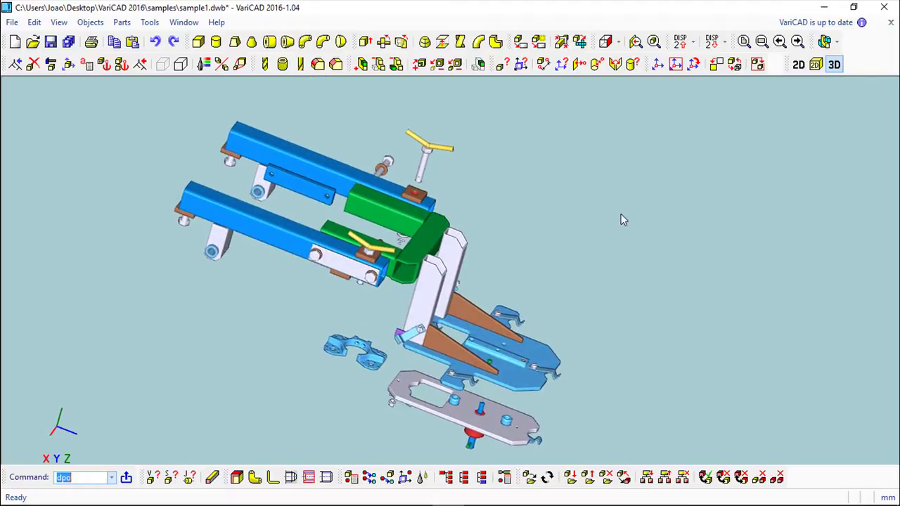
pyautogui.moveTo(620, 214)
pyautogui.mouseDown(button='middle')
pyautogui.moveTo(514, 213)
pyautogui.moveTo(604, 198)
pyautogui.mouseUp(button='middle')
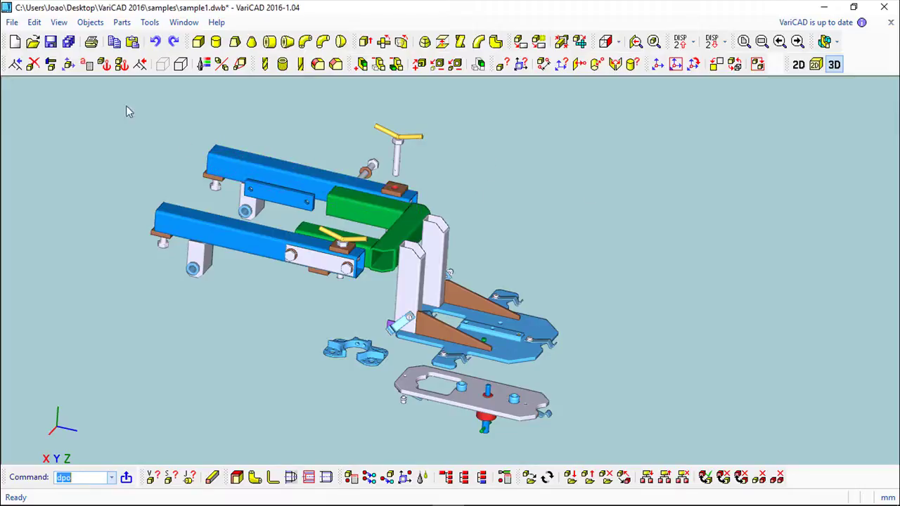
pyautogui.click(30, 25)
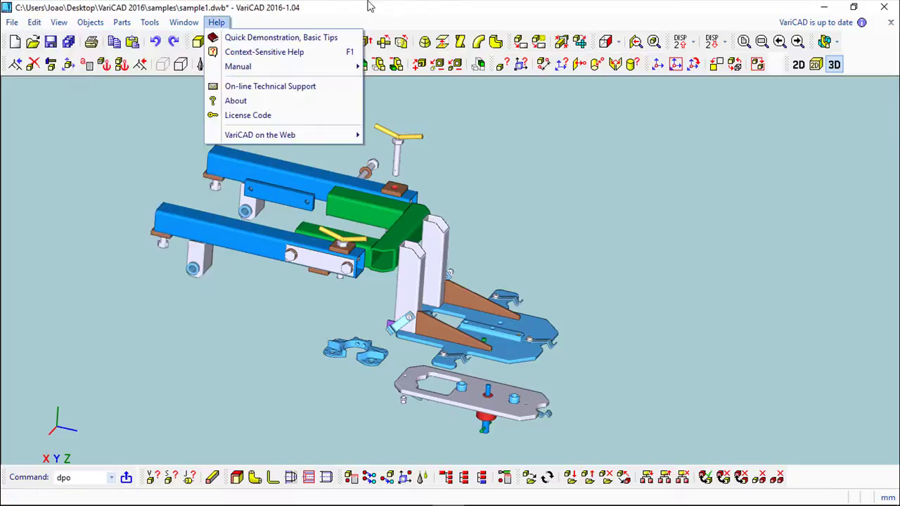
# - Copy the upper blue beam from sample1 to the clipboard
pyautogui.press('Escape')
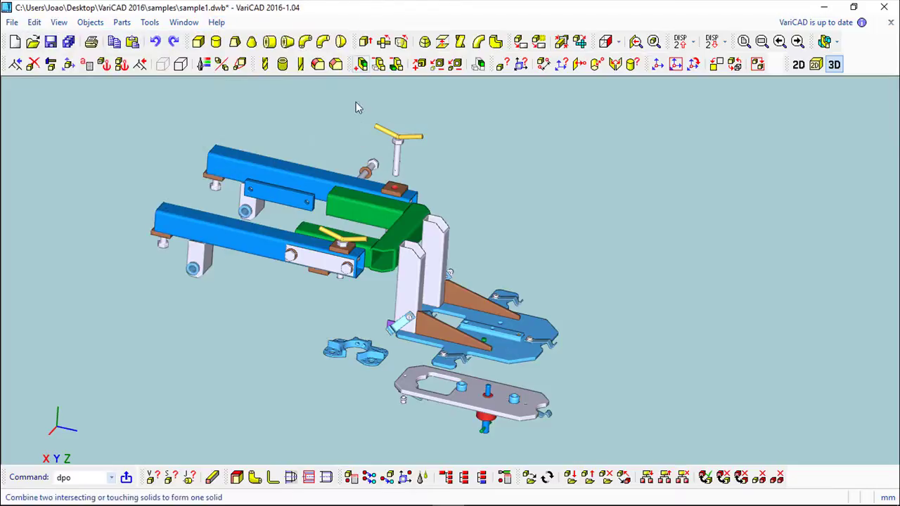
pyautogui.click(286, 176)
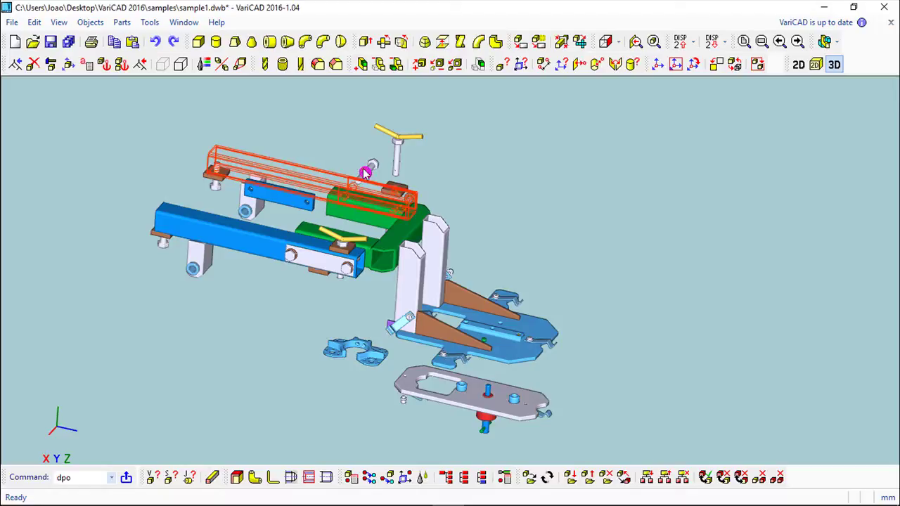
pyautogui.click(34, 22)
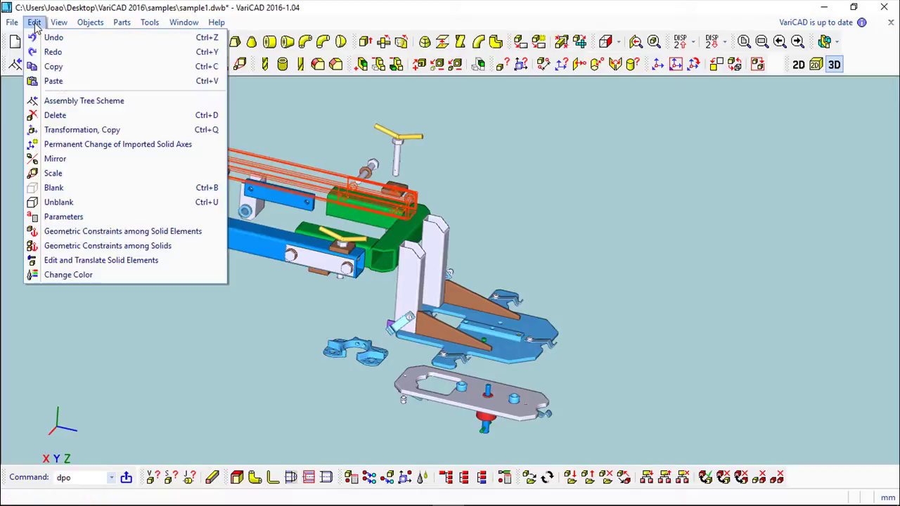
pyautogui.click(54, 65)
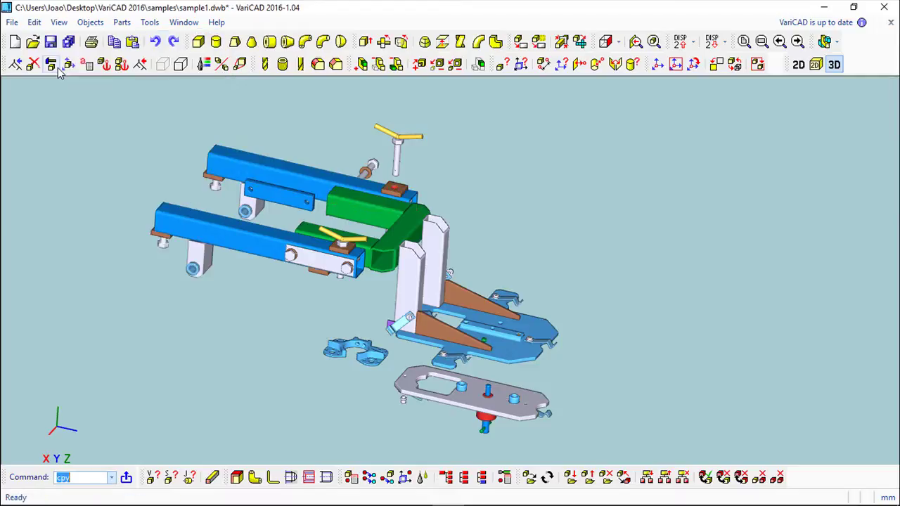
# - Switch to the xxxxx.dwb document's 3D space
pyautogui.click(187, 24)
pyautogui.click(268, 115)
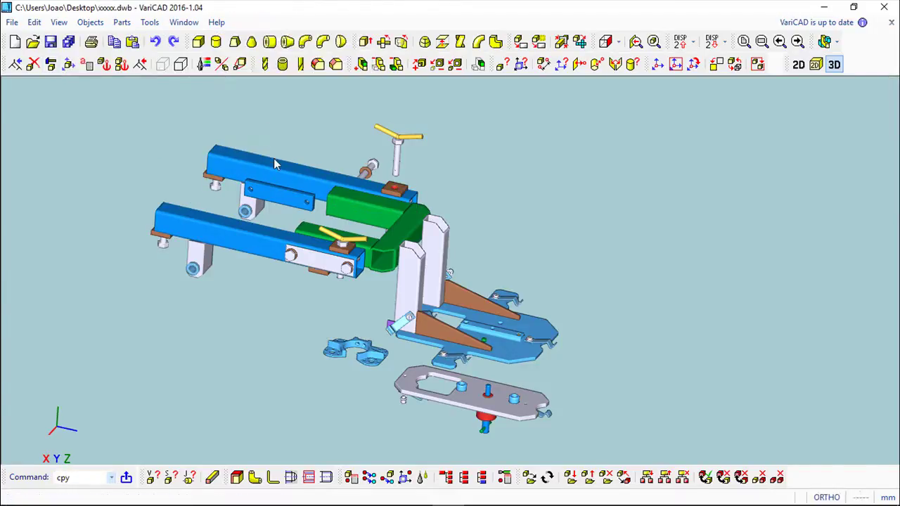
pyautogui.scroll(-3, 443, 216)
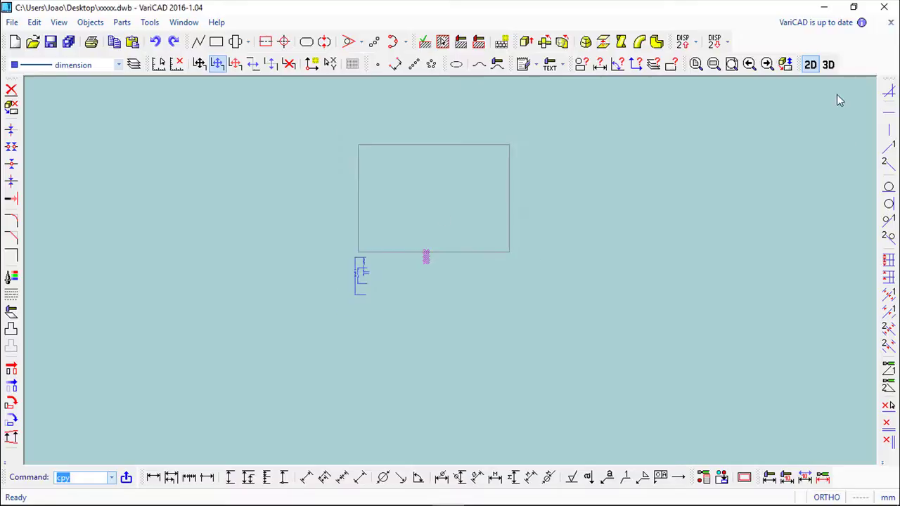
pyautogui.click(828, 64)
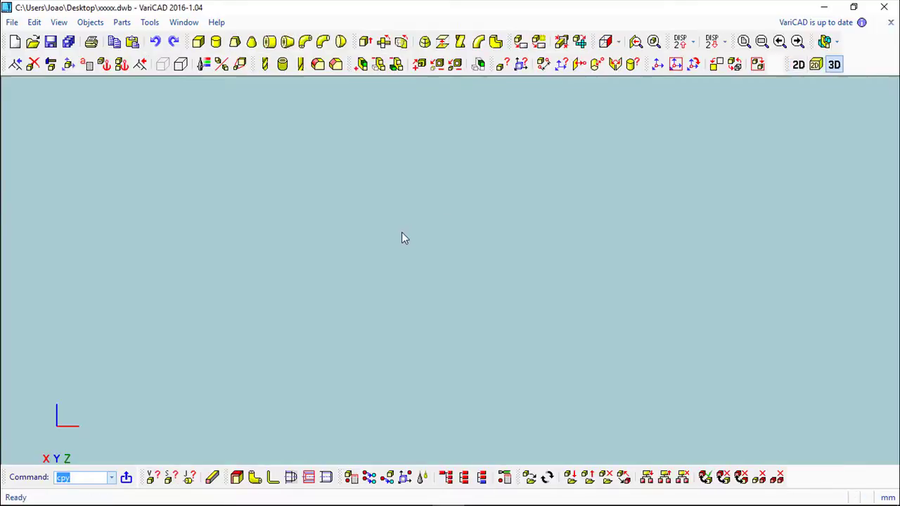
# - Paste the beam as a solid, accept its placement and zoom to show it fully
pyautogui.click(34, 22)
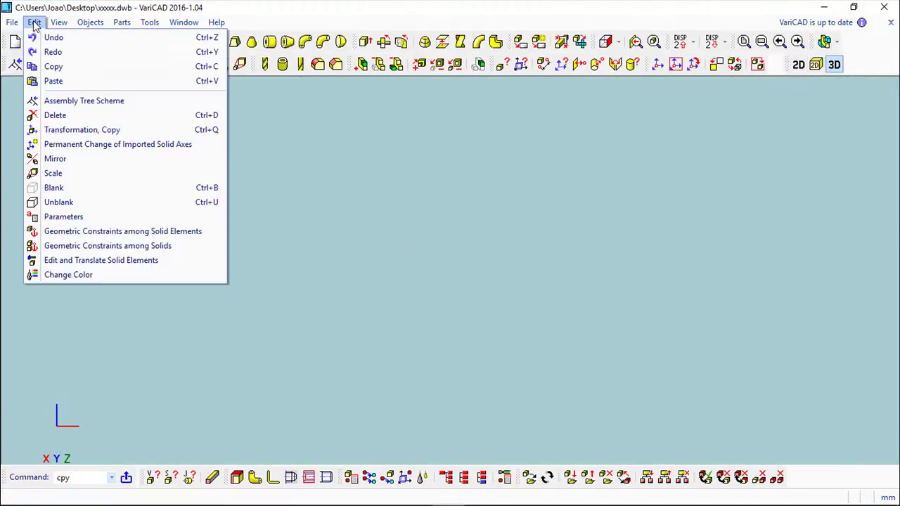
pyautogui.click(55, 80)
pyautogui.scroll(-2, 235, 265)
pyautogui.scroll(-1, 235, 266)
pyautogui.click(777, 433)
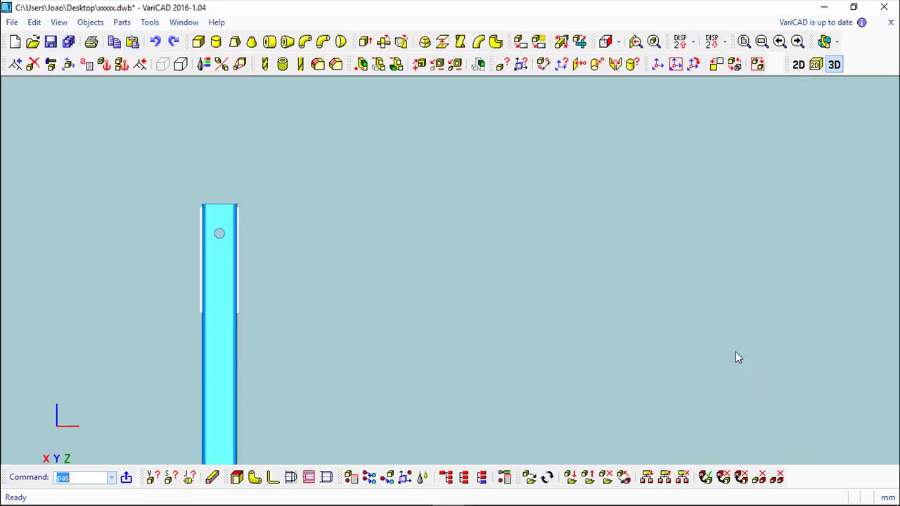
pyautogui.click(744, 42)
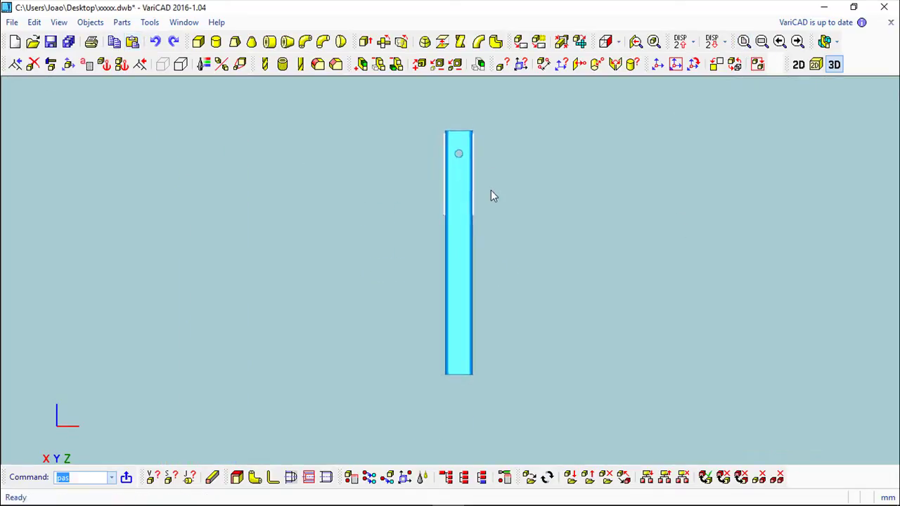
pyautogui.moveTo(491, 190)
pyautogui.mouseDown(button='middle')
pyautogui.moveTo(537, 217)
pyautogui.moveTo(403, 248)
pyautogui.moveTo(478, 208)
pyautogui.moveTo(478, 187)
pyautogui.mouseUp(button='middle')
pyautogui.click(744, 41)
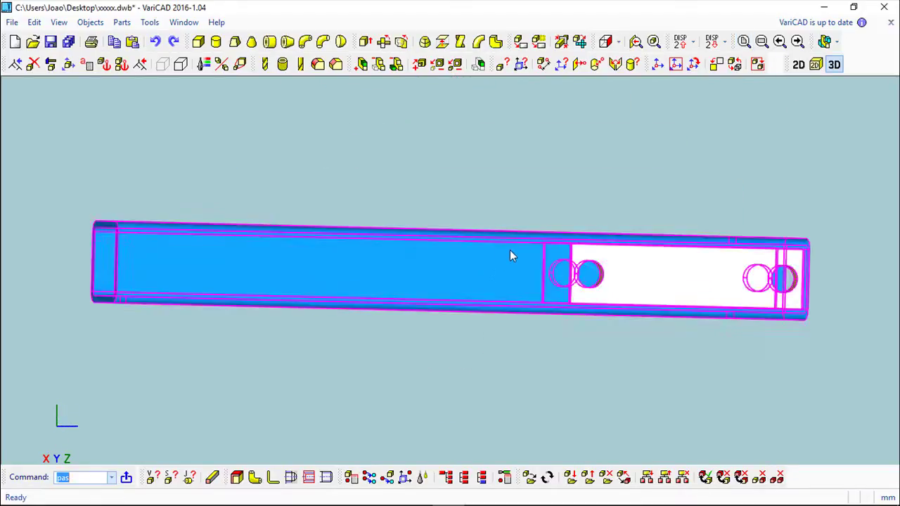
pyautogui.scroll(-2, 510, 247)
pyautogui.moveTo(511, 246)
pyautogui.mouseDown(button='middle')
pyautogui.moveTo(553, 191)
pyautogui.moveTo(521, 277)
pyautogui.mouseUp(button='middle')
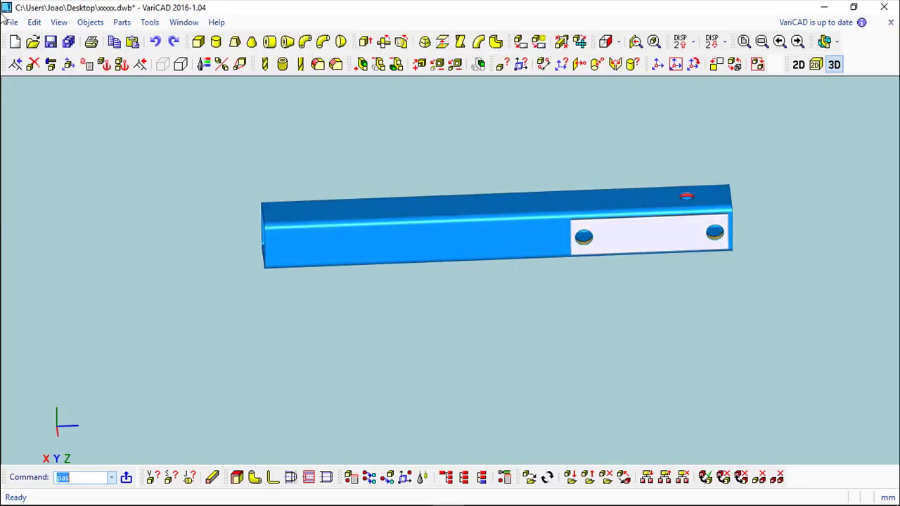
pyautogui.click(34, 22)
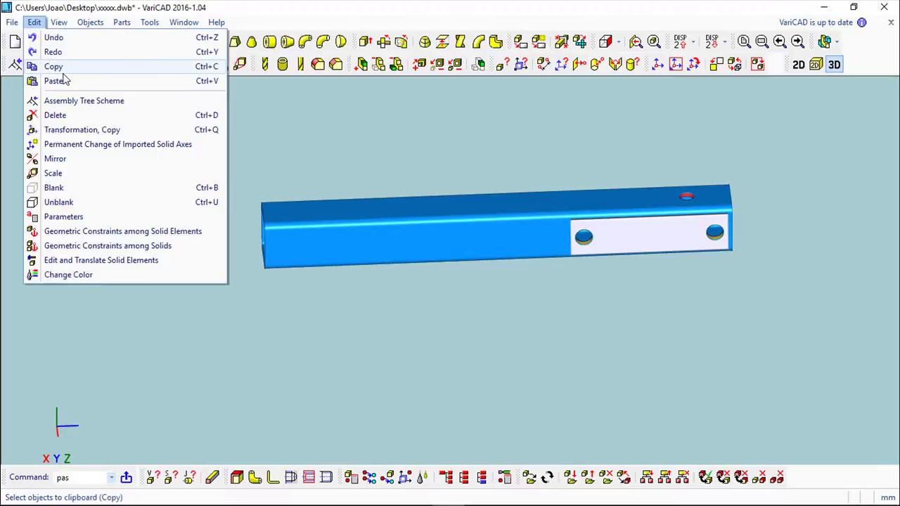
pyautogui.click(254, 13)
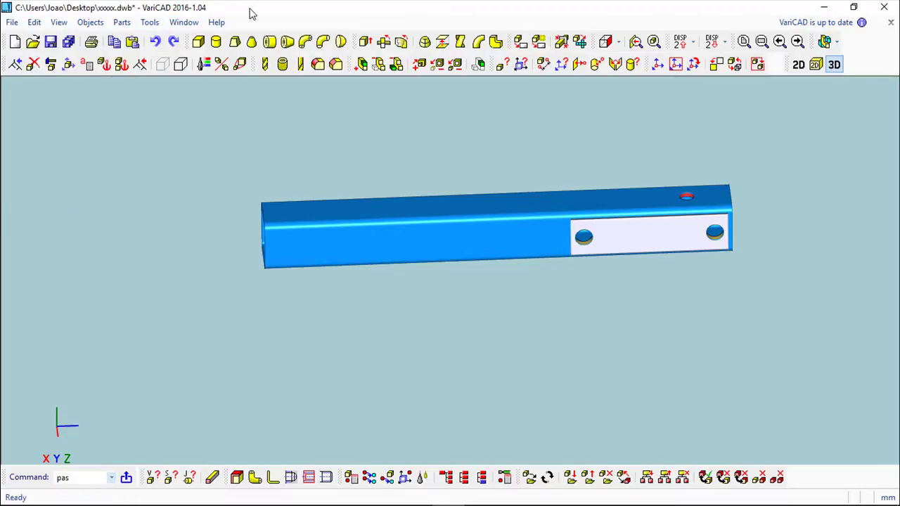